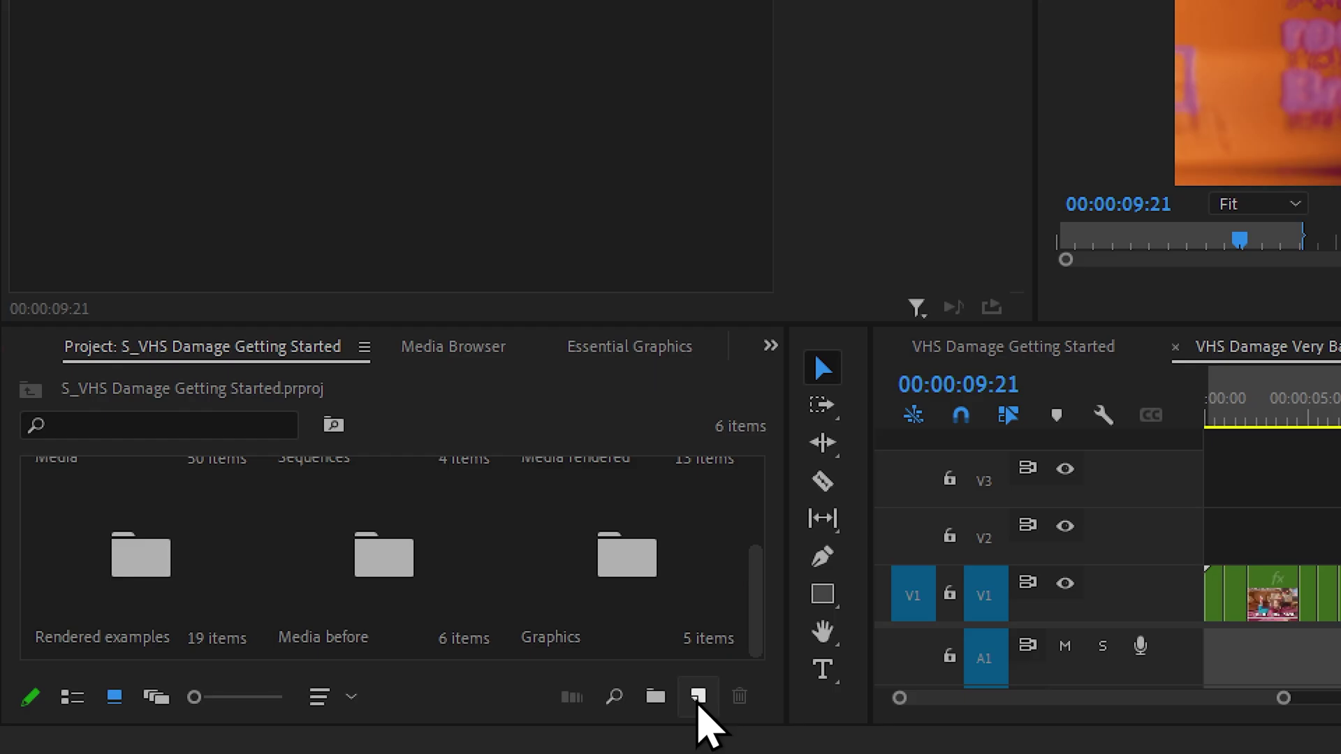
Create a 3840×2160 adjustment layer and place it on V3 at the sequence start
{"action": "left_click", "coordinate": [349, 726]}
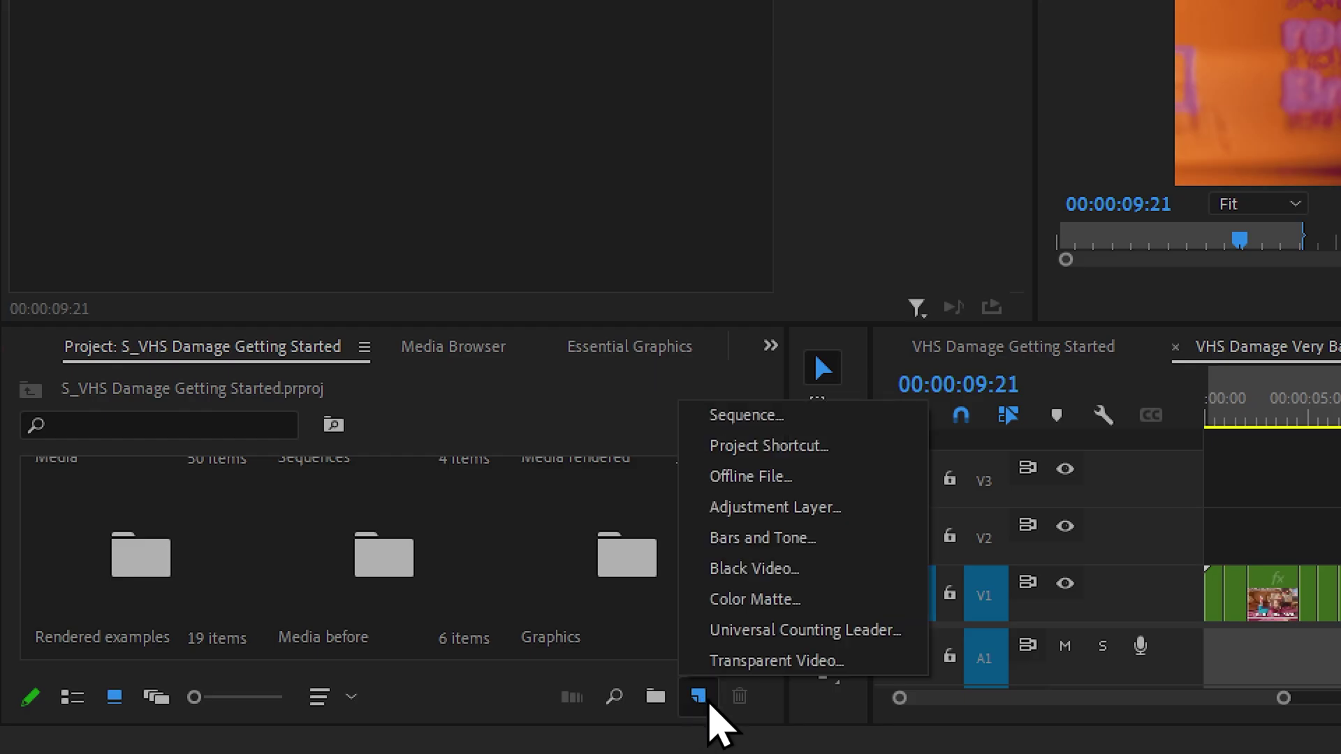
{"action": "left_click", "coordinate": [871, 508]}
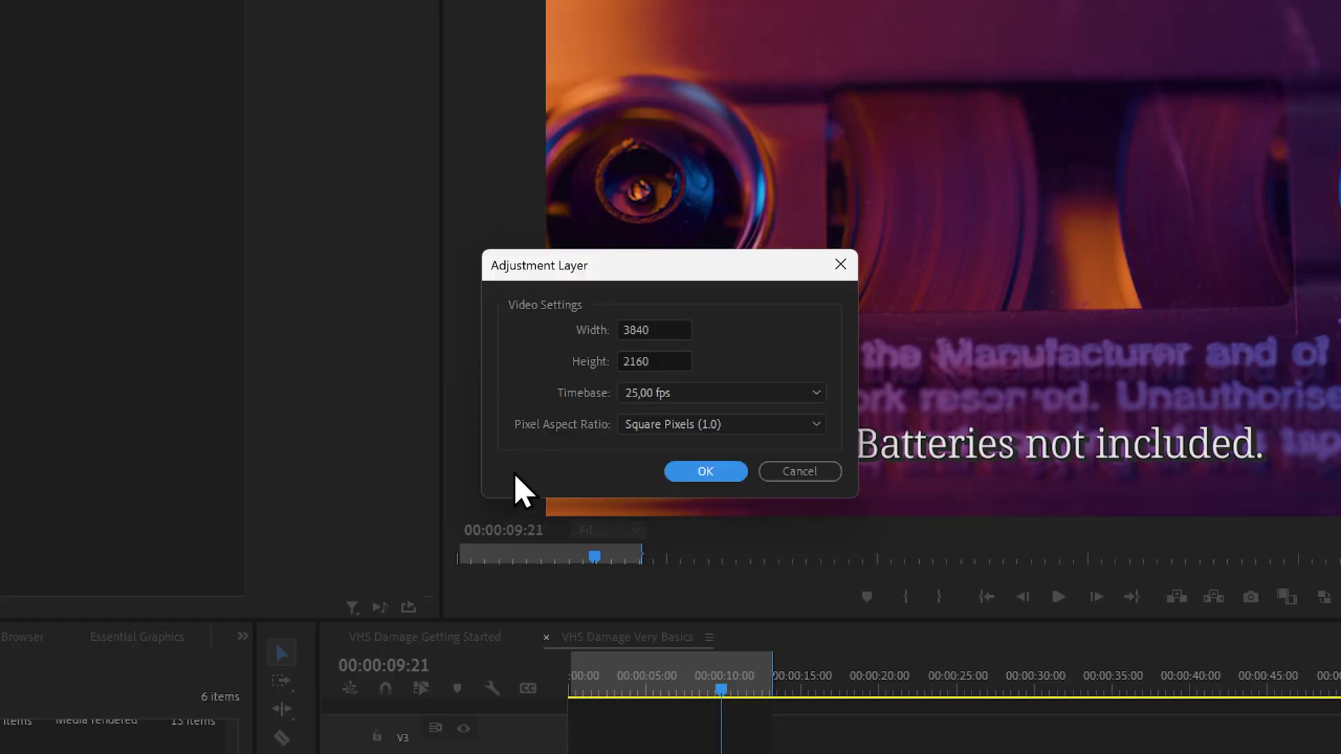
{"action": "left_click", "coordinate": [704, 469]}
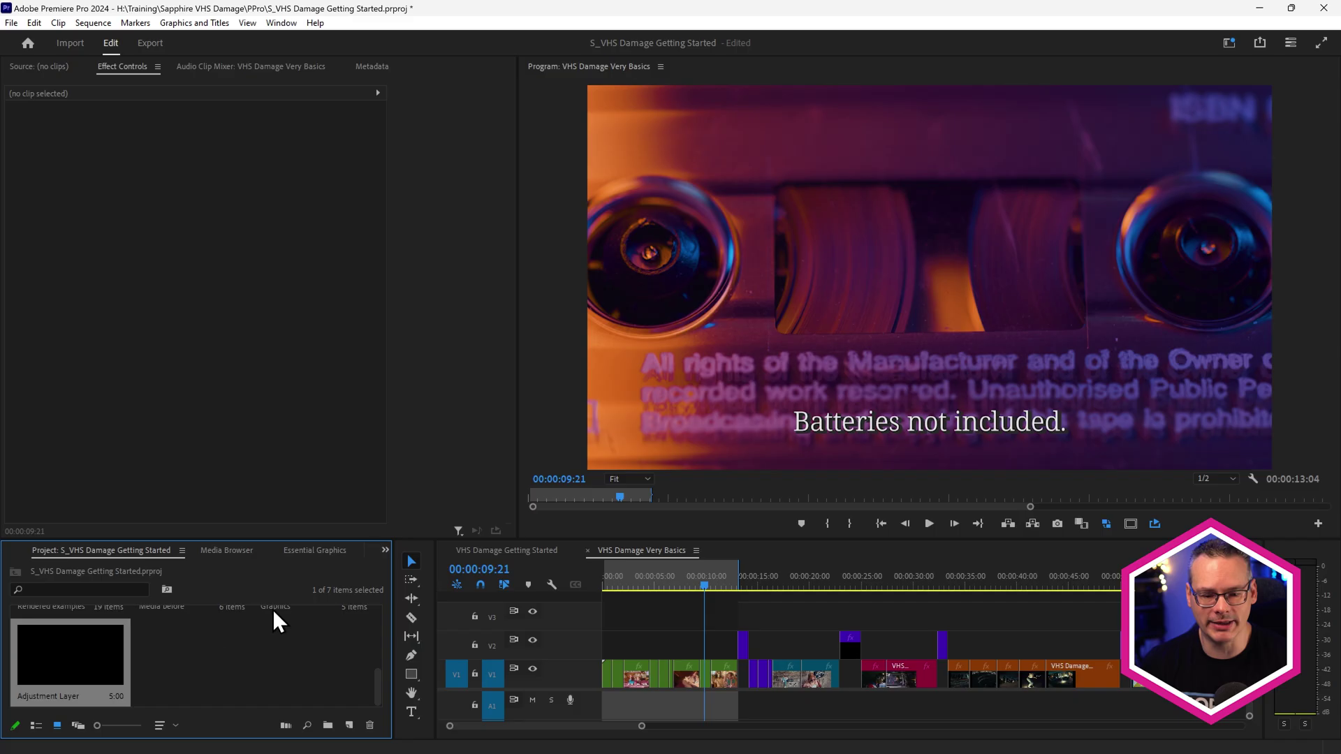
{"action": "left_click_drag", "start_coordinate": [83, 656], "coordinate": [737, 616]}
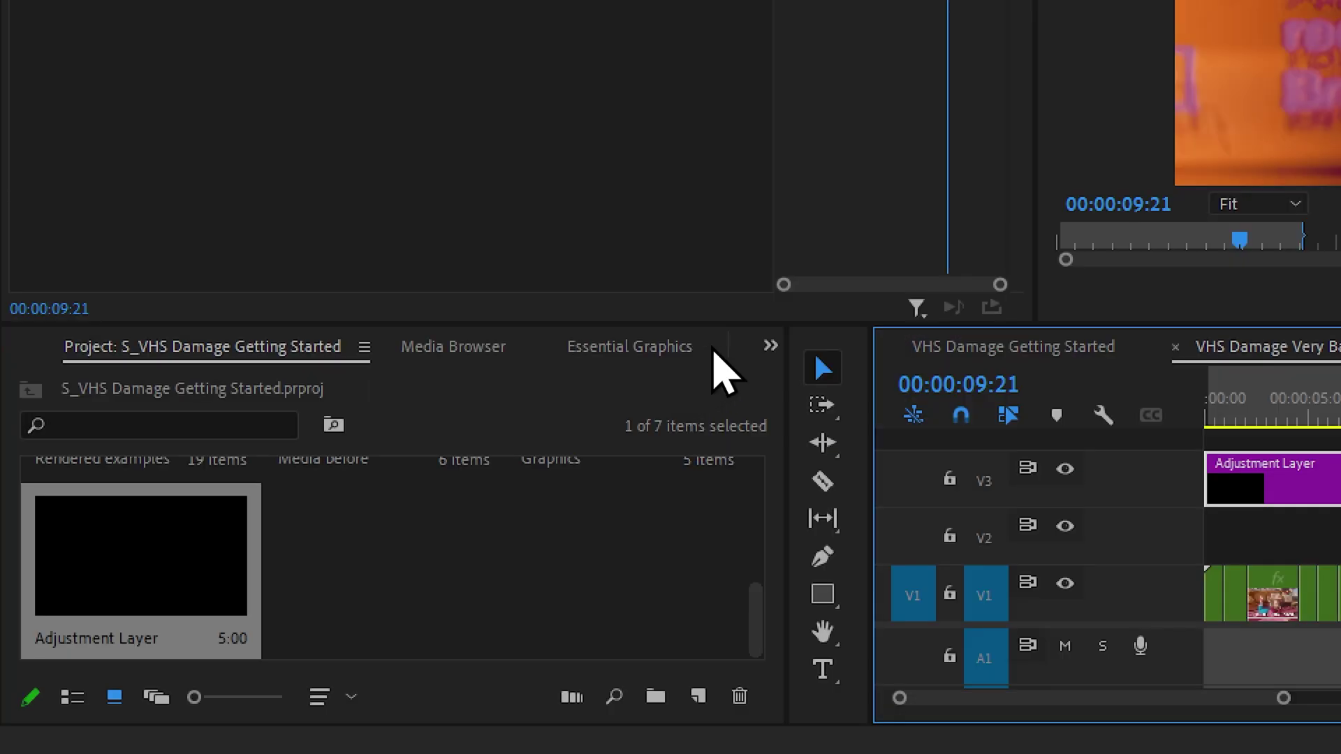
Search the Effects panel for 'vhs' and apply S_VHSDamage to the adjustment layer clip
{"action": "left_click", "coordinate": [770, 345]}
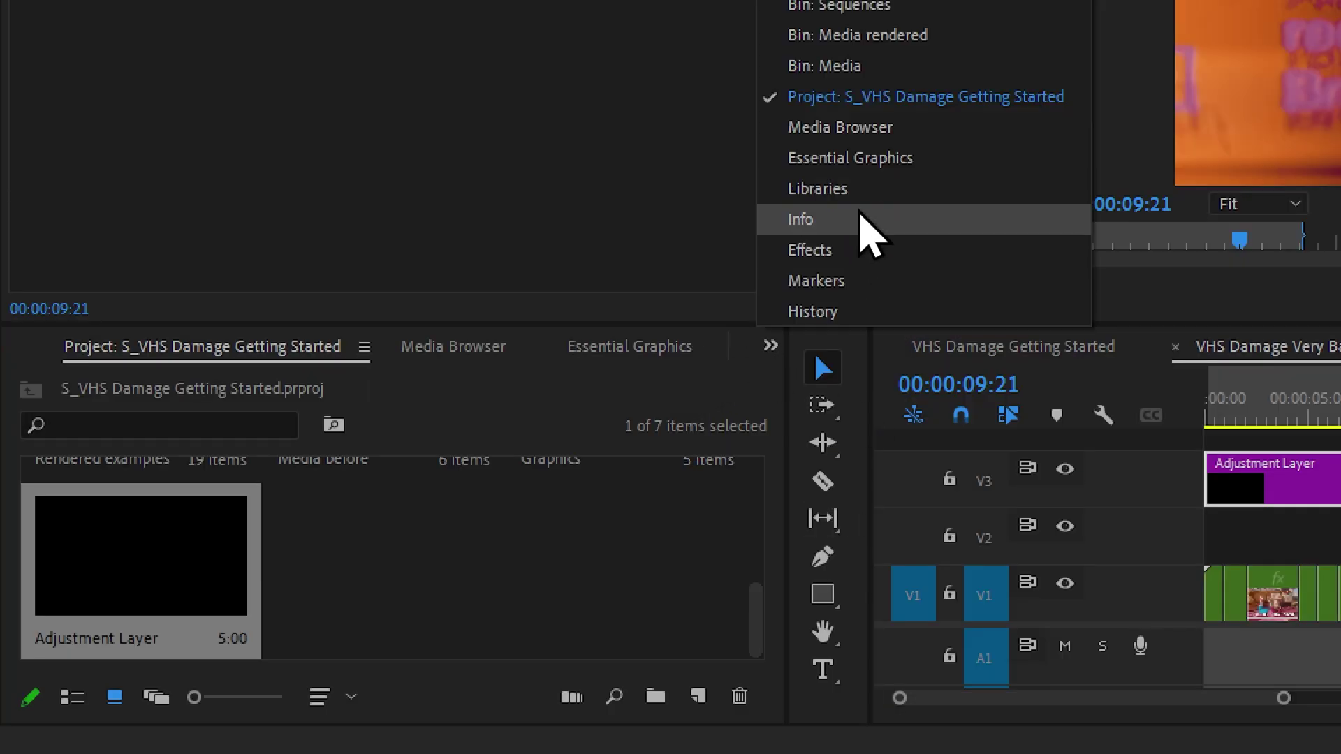
{"action": "left_click", "coordinate": [864, 251]}
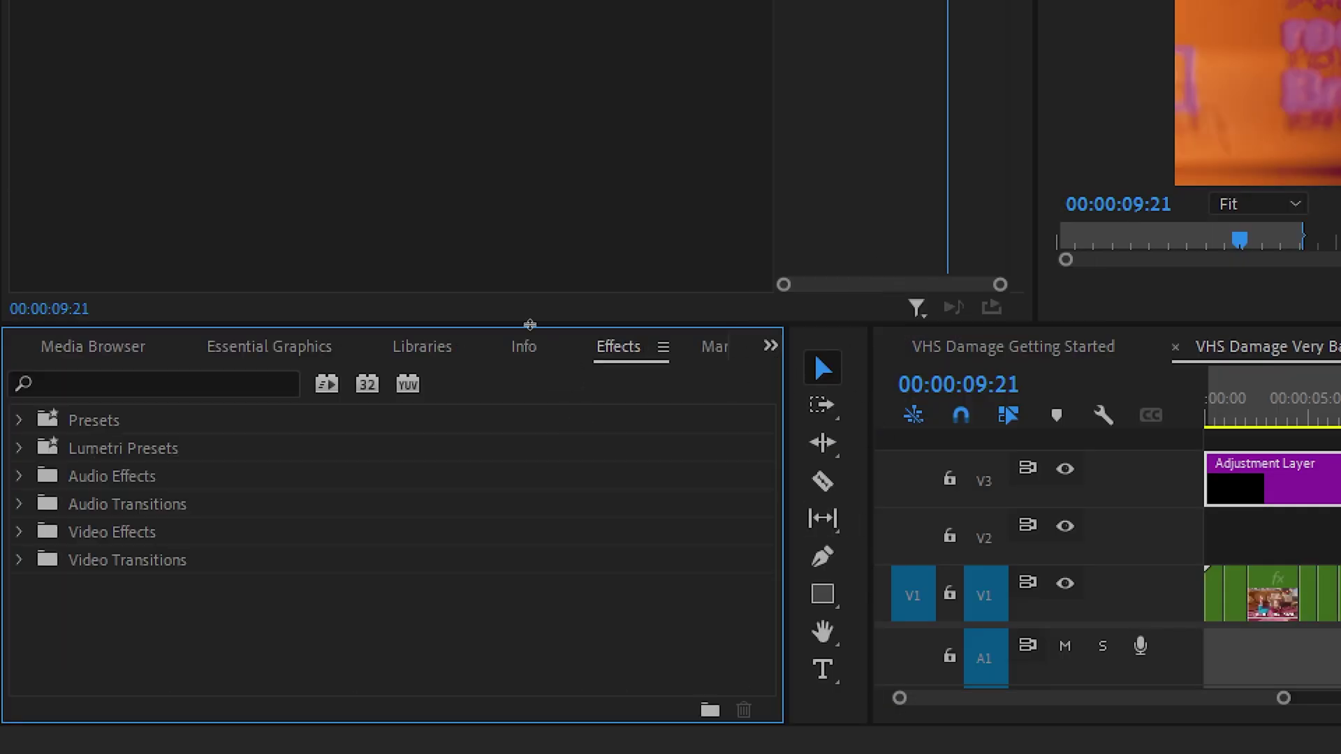
{"action": "left_click", "coordinate": [203, 386]}
{"action": "type", "text": "vhs"}
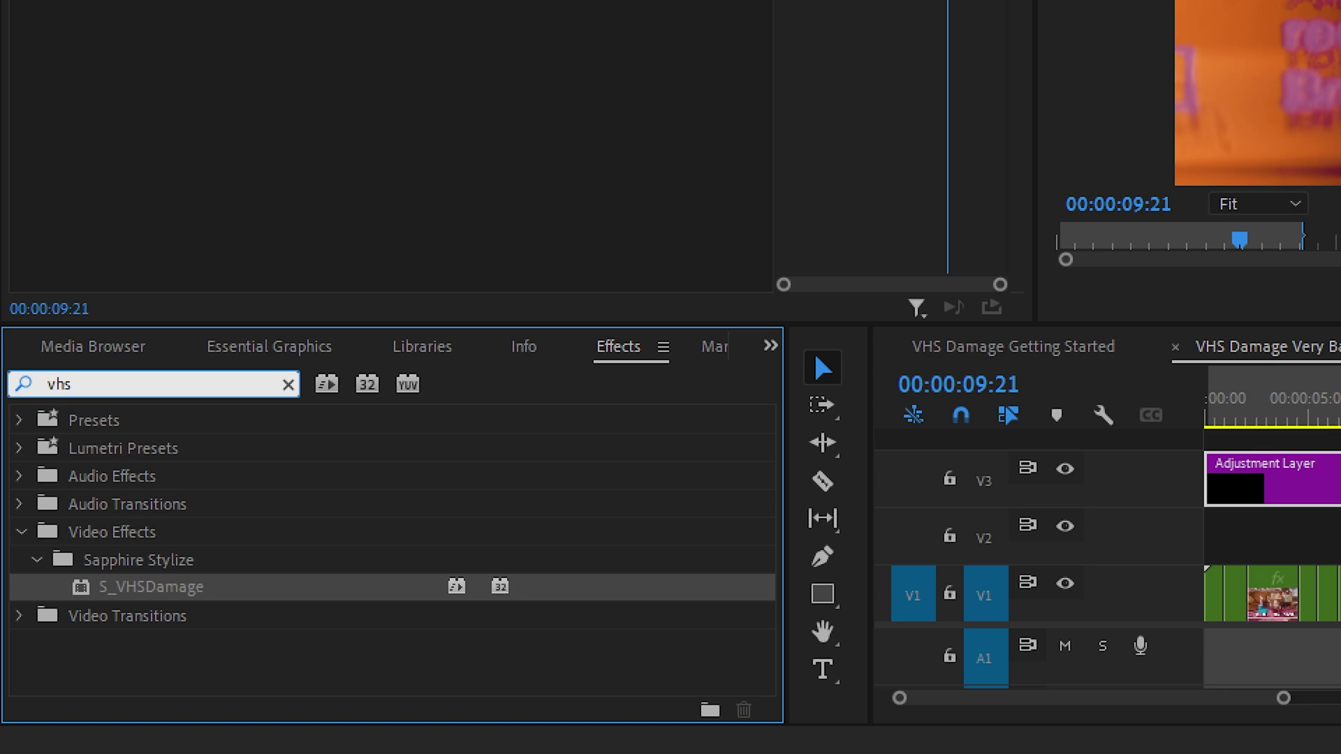
{"action": "left_click_drag", "start_coordinate": [287, 591], "coordinate": [1273, 489]}
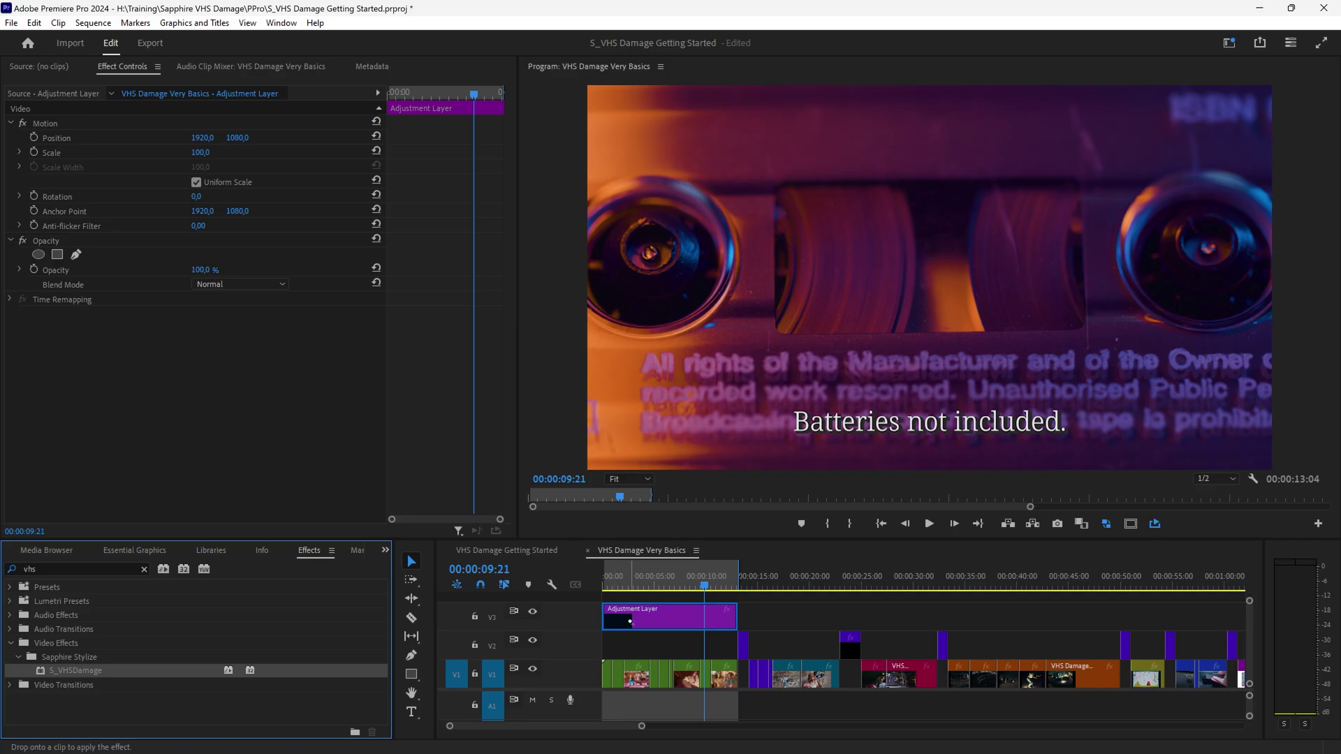
{"action": "left_click_drag", "start_coordinate": [629, 621], "coordinate": [630, 622]}
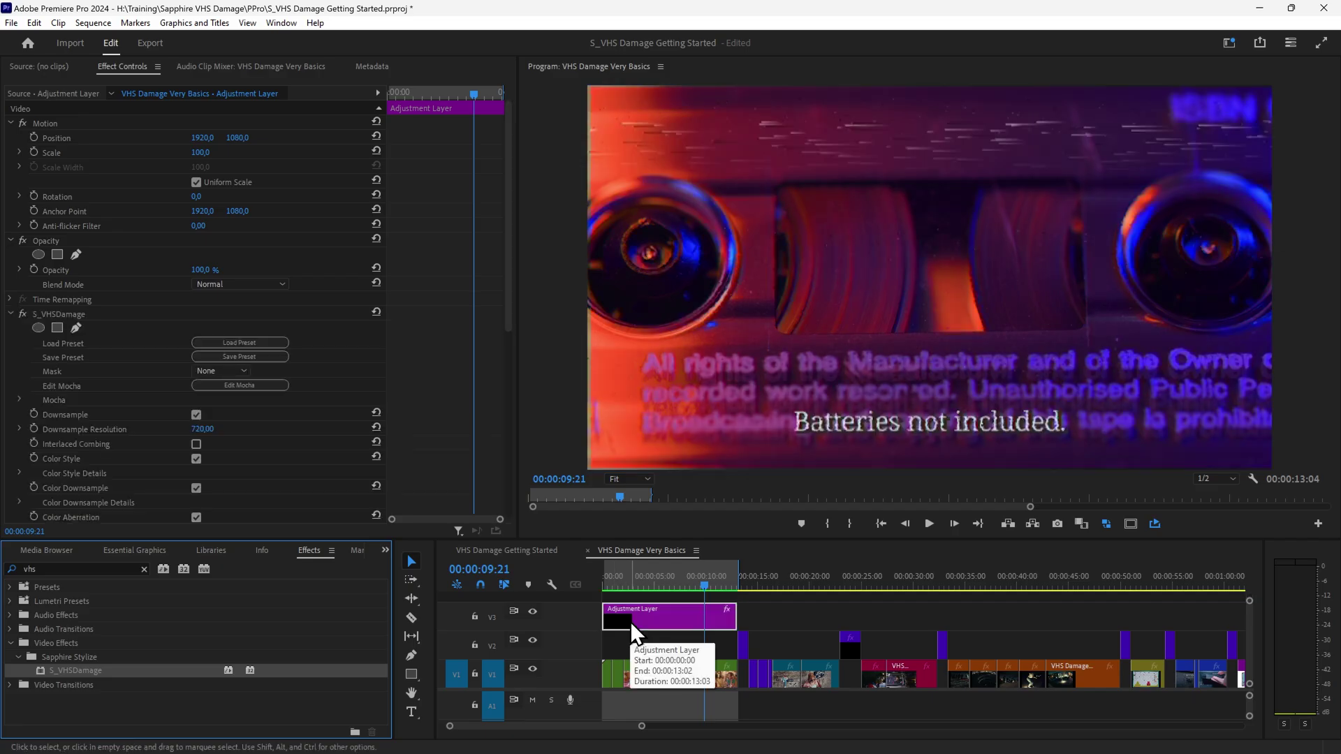
Play the sequence from the start and maximize the Program monitor to preview the VHS look
{"action": "key", "text": "Home"}
{"action": "key", "text": "space"}
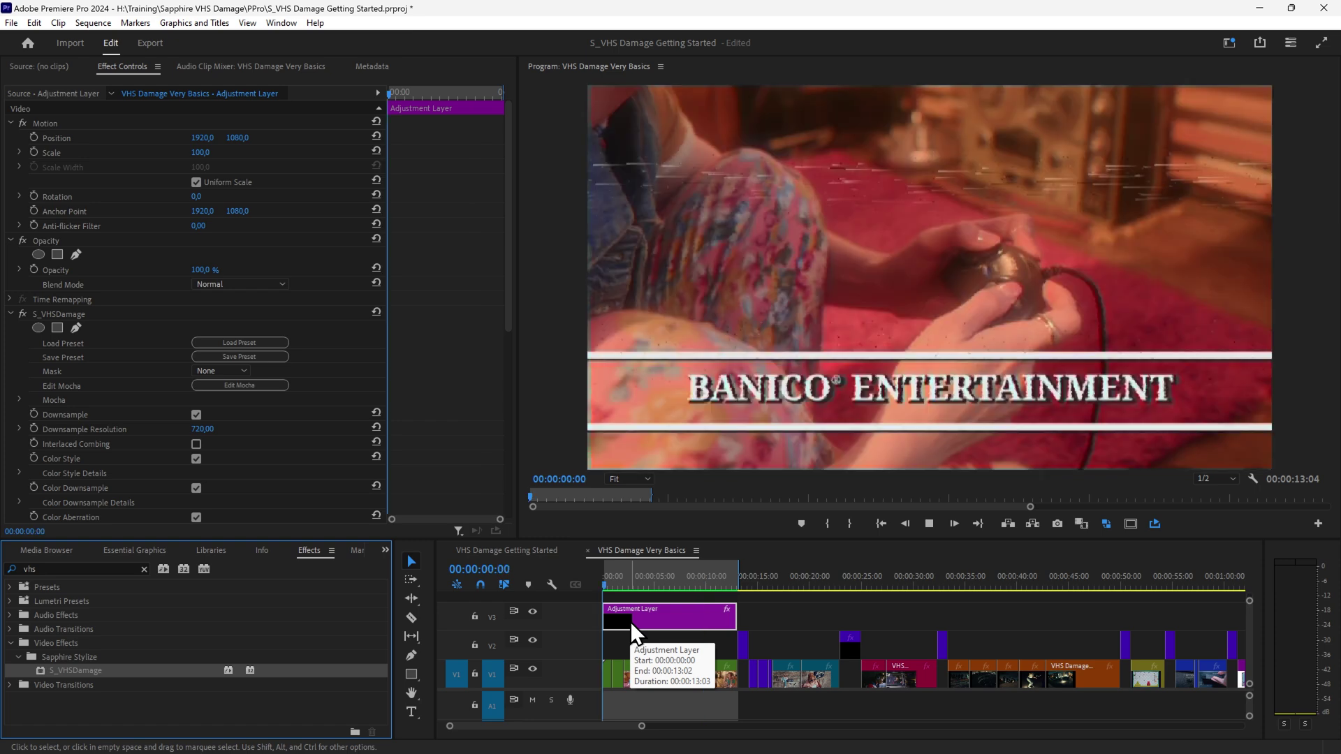
{"action": "key", "text": "grave"}
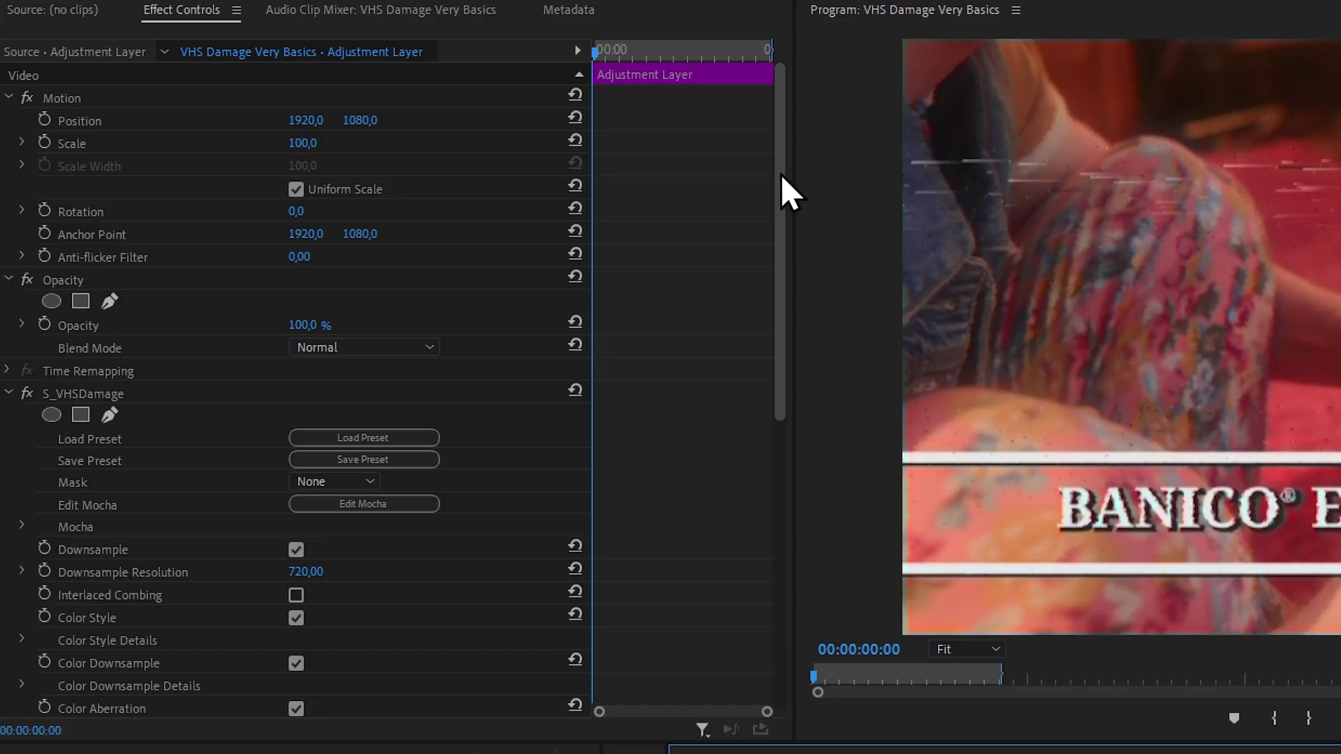
In S_VHSDamage, turn off Scanlines and Streaks, turn on Tape Noise, and enlarge the panels
{"action": "left_click_drag", "start_coordinate": [509, 182], "coordinate": [507, 267]}
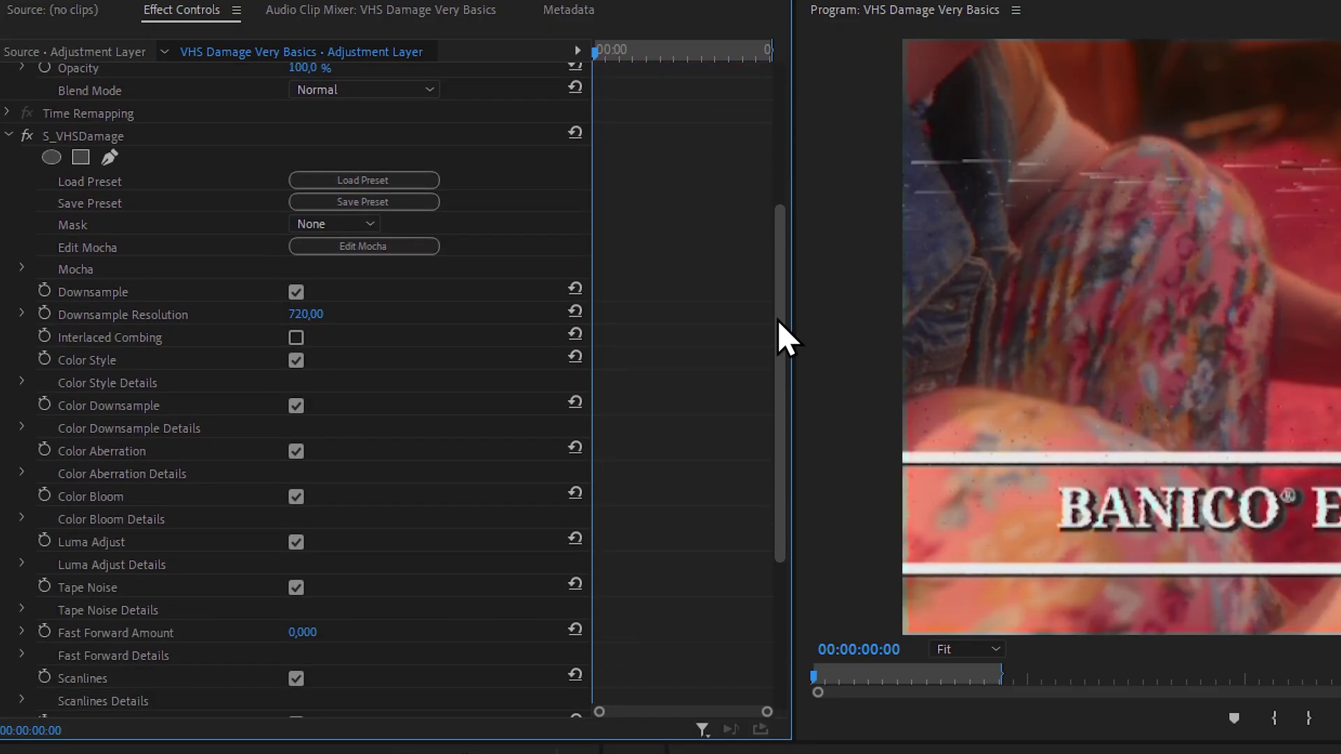
{"action": "left_click_drag", "start_coordinate": [778, 320], "coordinate": [776, 348]}
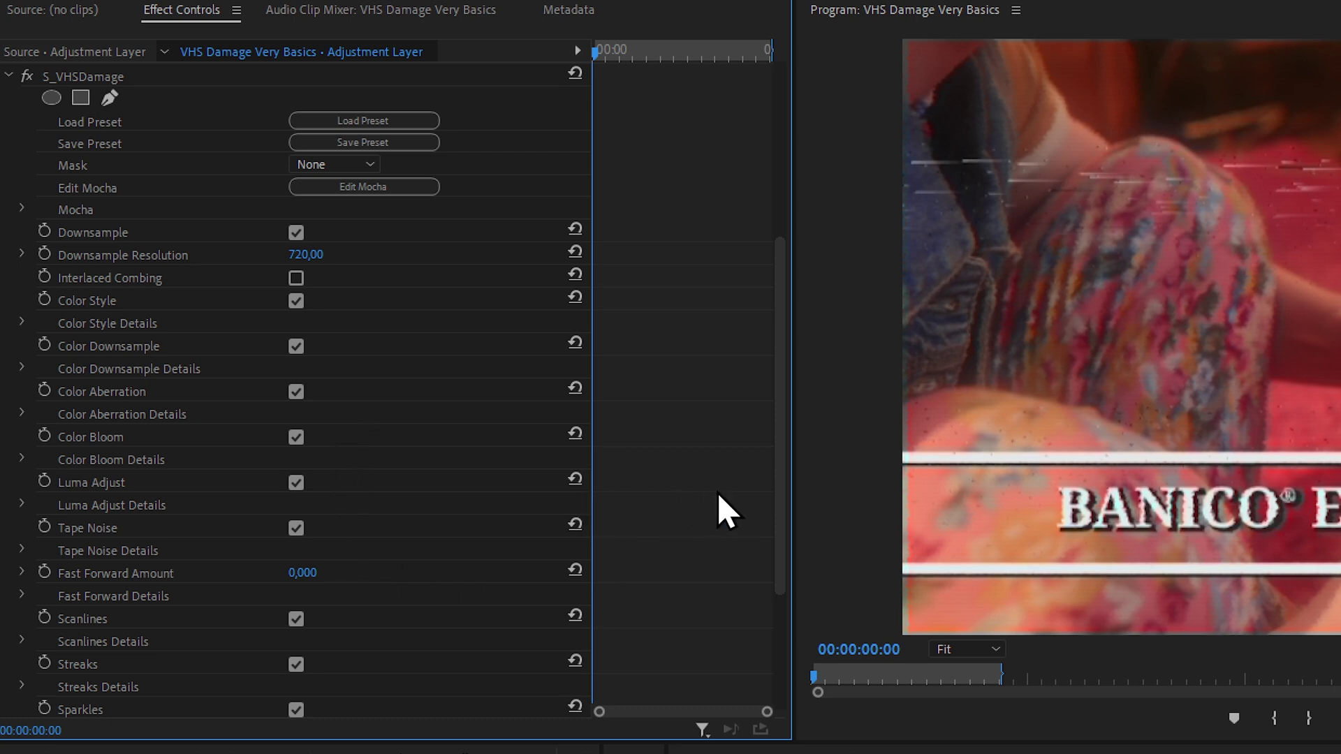
{"action": "left_click_drag", "start_coordinate": [774, 521], "coordinate": [792, 589]}
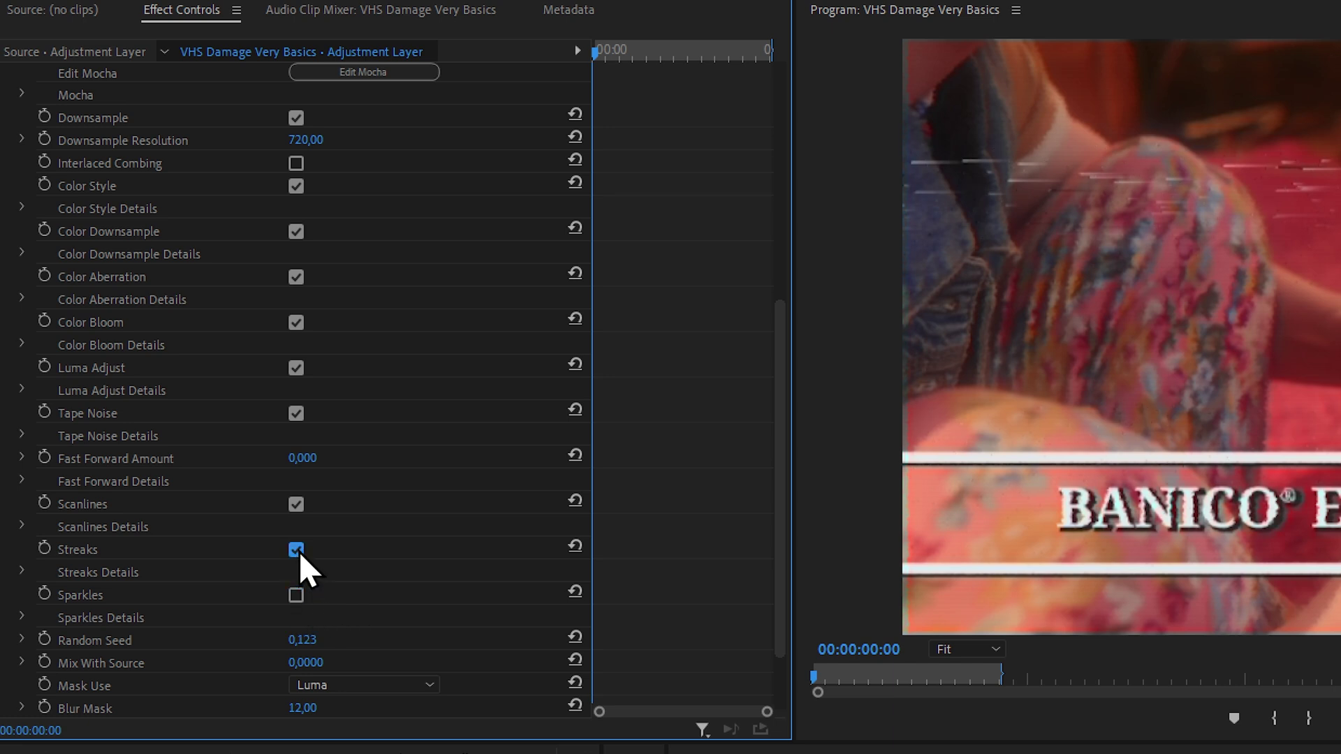
{"action": "left_click", "coordinate": [298, 503]}
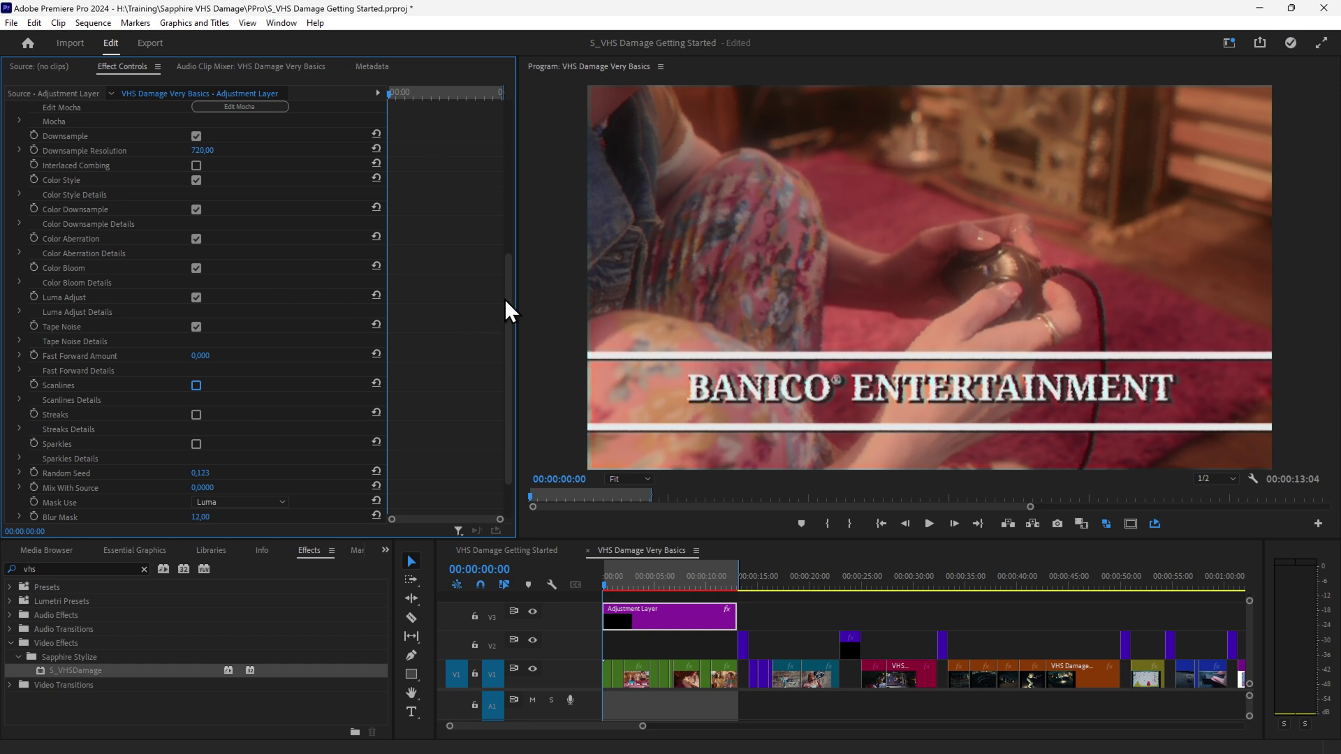
{"action": "left_click", "coordinate": [196, 327]}
{"action": "left_click_drag", "start_coordinate": [534, 538], "coordinate": [534, 653]}
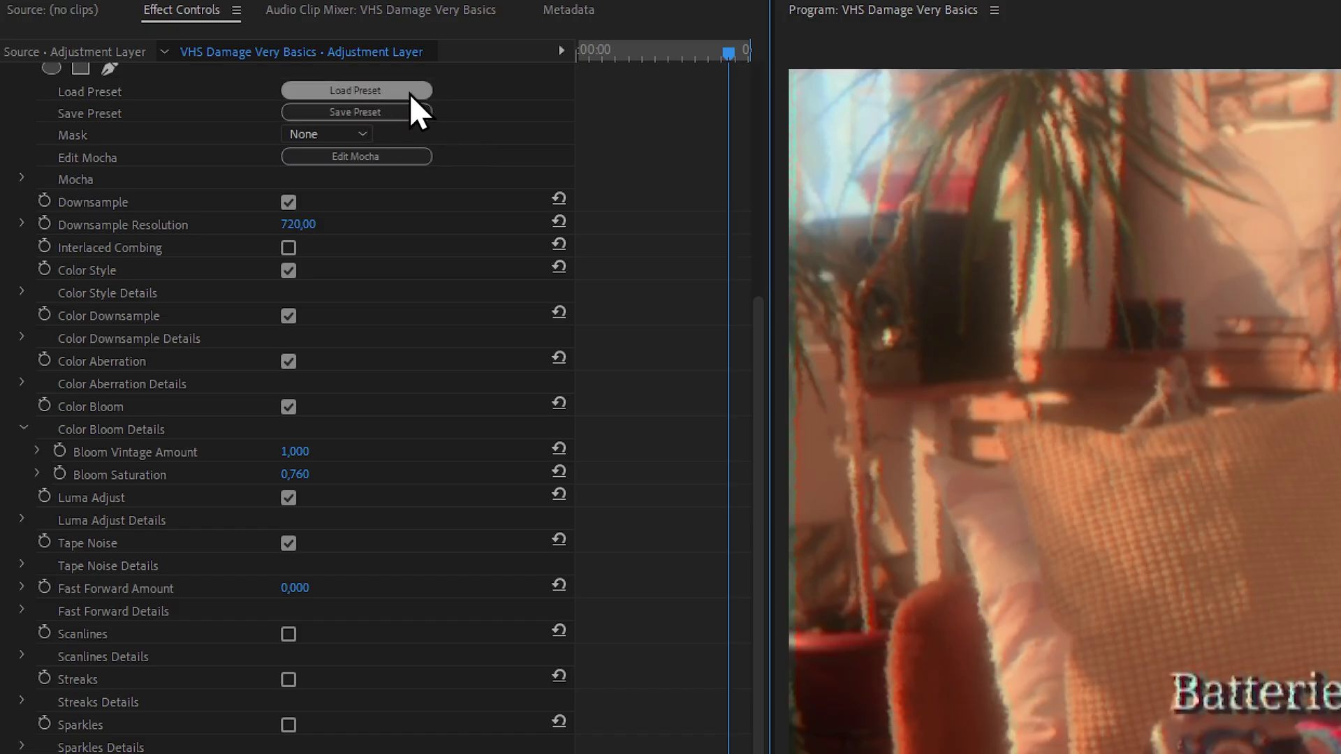
Open the S_VHSDamage preset browser and preview presets from 90s Dudes in a Carpark to Sparkly Tape Dirt
{"action": "left_click", "coordinate": [409, 91]}
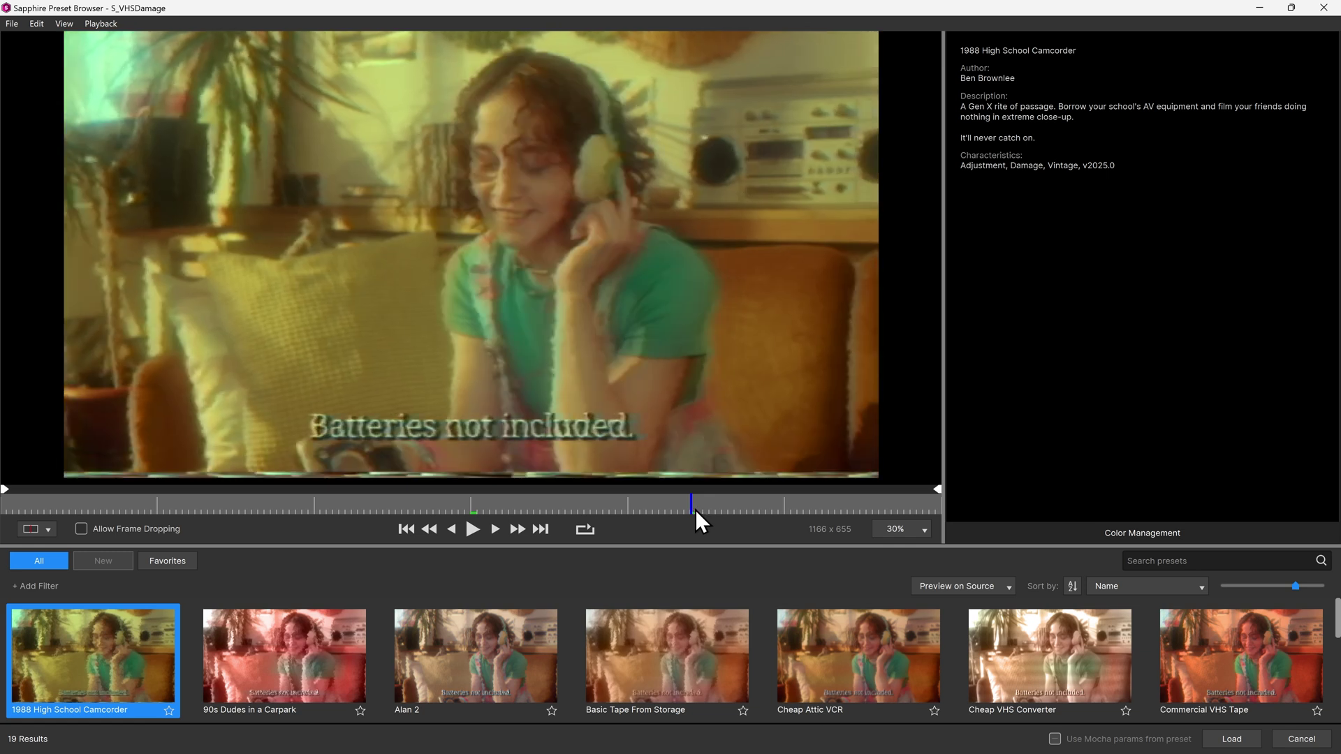
{"action": "left_click", "coordinate": [339, 655]}
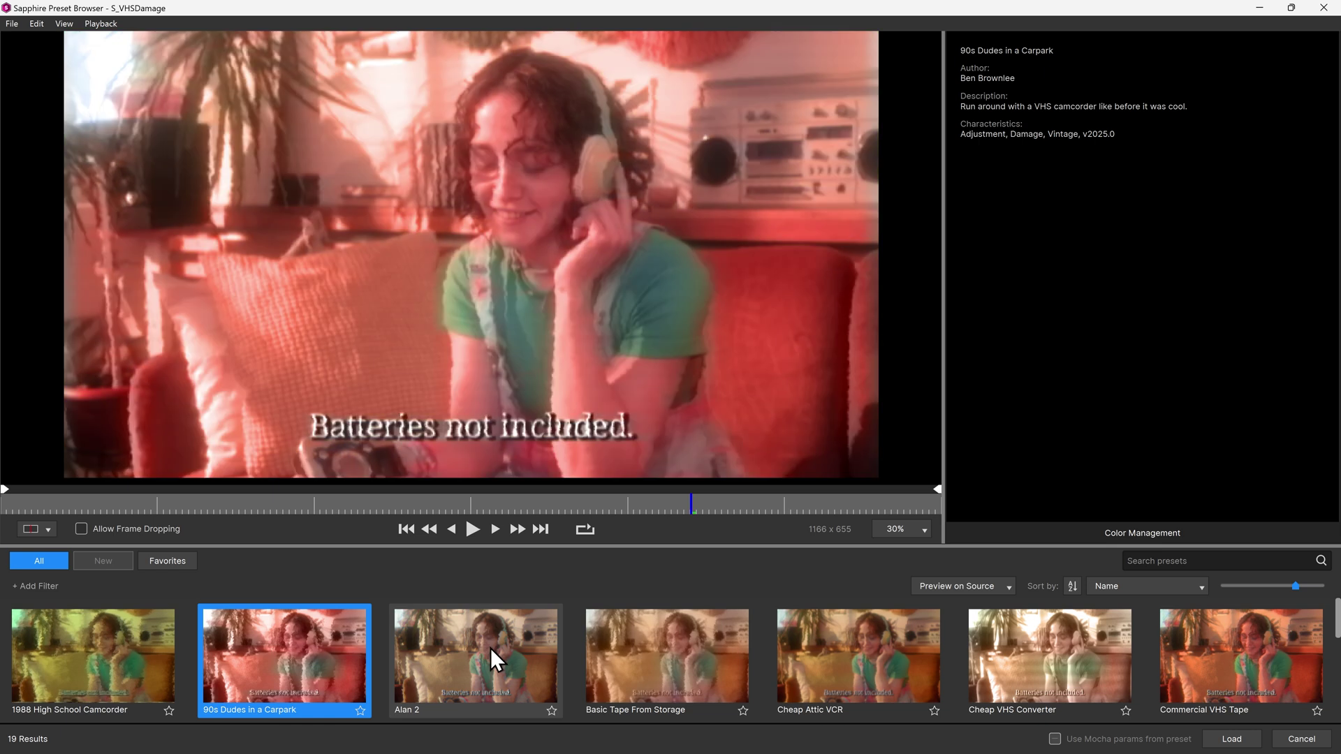
{"action": "left_click", "coordinate": [648, 639]}
{"action": "left_click", "coordinate": [784, 619]}
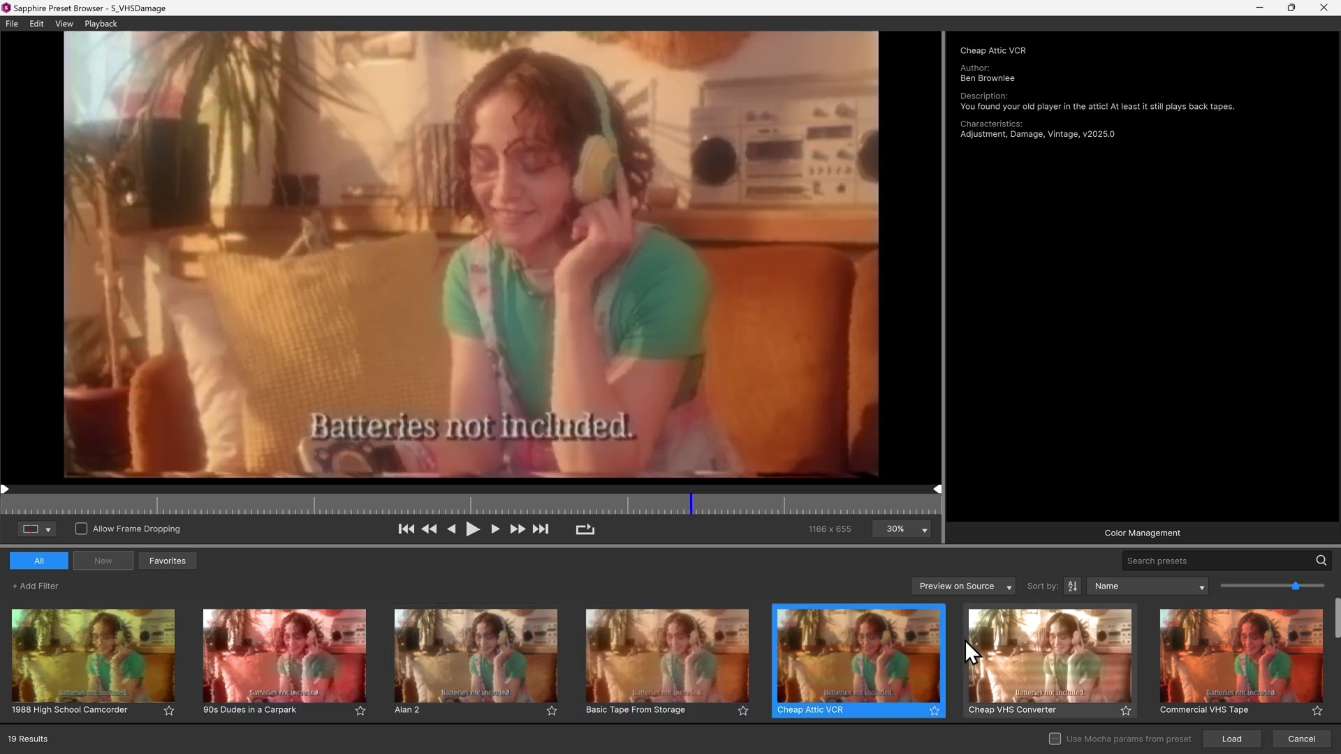
{"action": "left_click", "coordinate": [999, 643]}
{"action": "left_click", "coordinate": [1174, 650]}
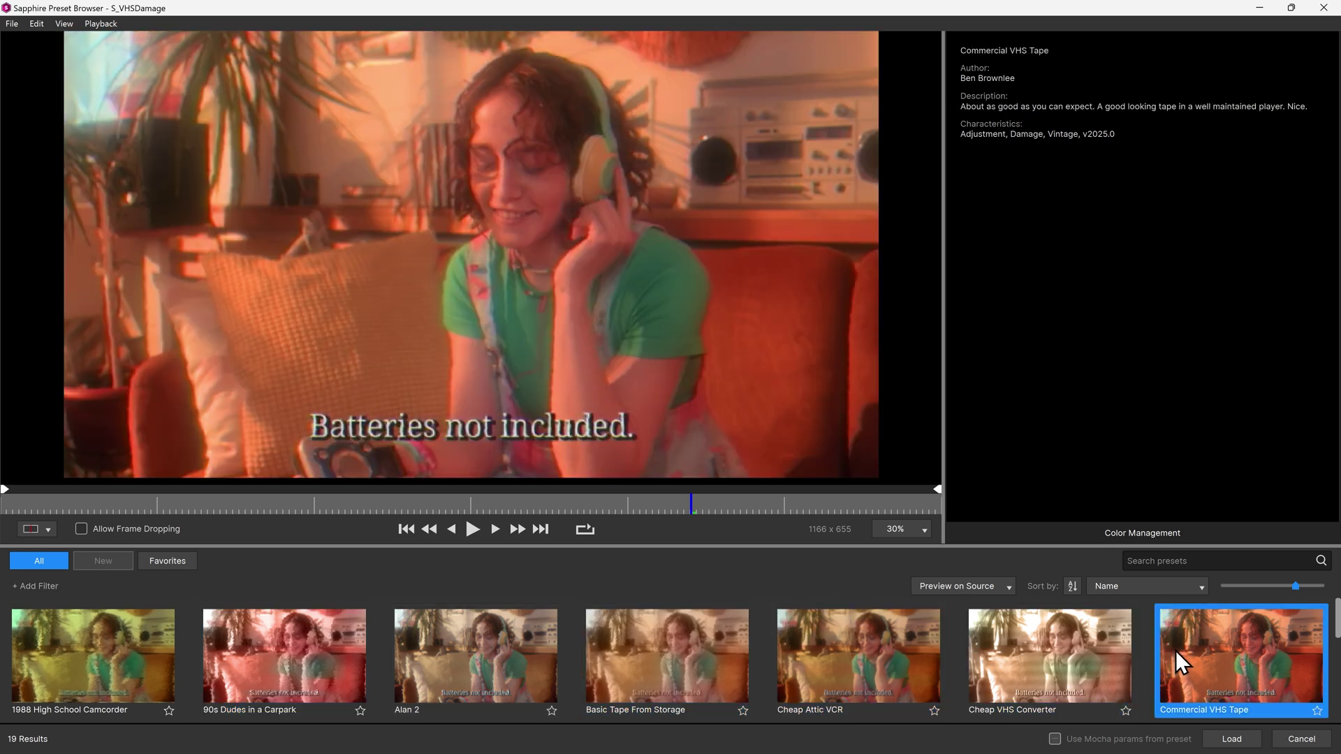
{"action": "scroll", "coordinate": [1176, 653], "scroll_direction": "down", "scroll_amount": 2}
{"action": "left_click", "coordinate": [1213, 648]}
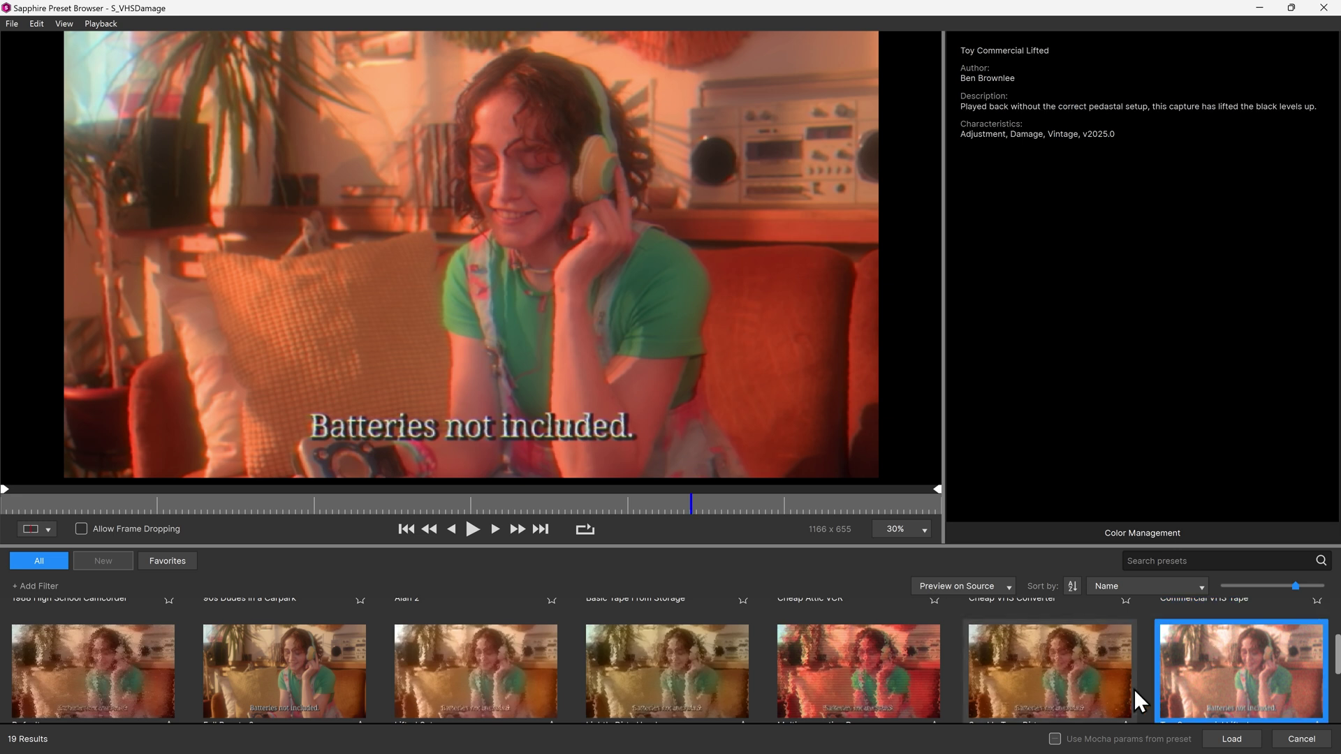
{"action": "left_click", "coordinate": [991, 697]}
Preview Multi-generation Damage, Lightly Dirty Heads, Lifted Setup, Full Reset v3, Default and Tracking Problem presets
{"action": "scroll", "coordinate": [810, 650], "scroll_direction": "down", "scroll_amount": 1}
{"action": "left_click", "coordinate": [803, 611]}
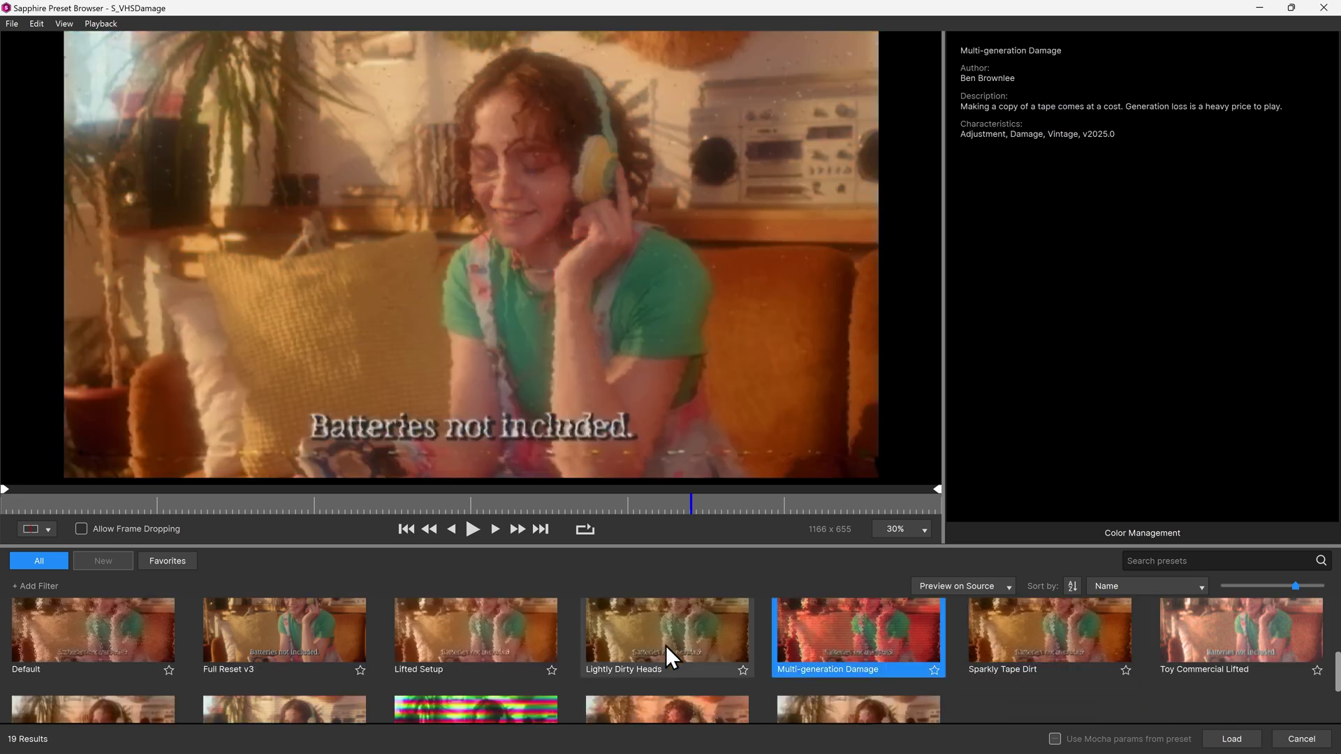
{"action": "left_click", "coordinate": [650, 646]}
{"action": "left_click", "coordinate": [482, 643]}
{"action": "left_click", "coordinate": [279, 646]}
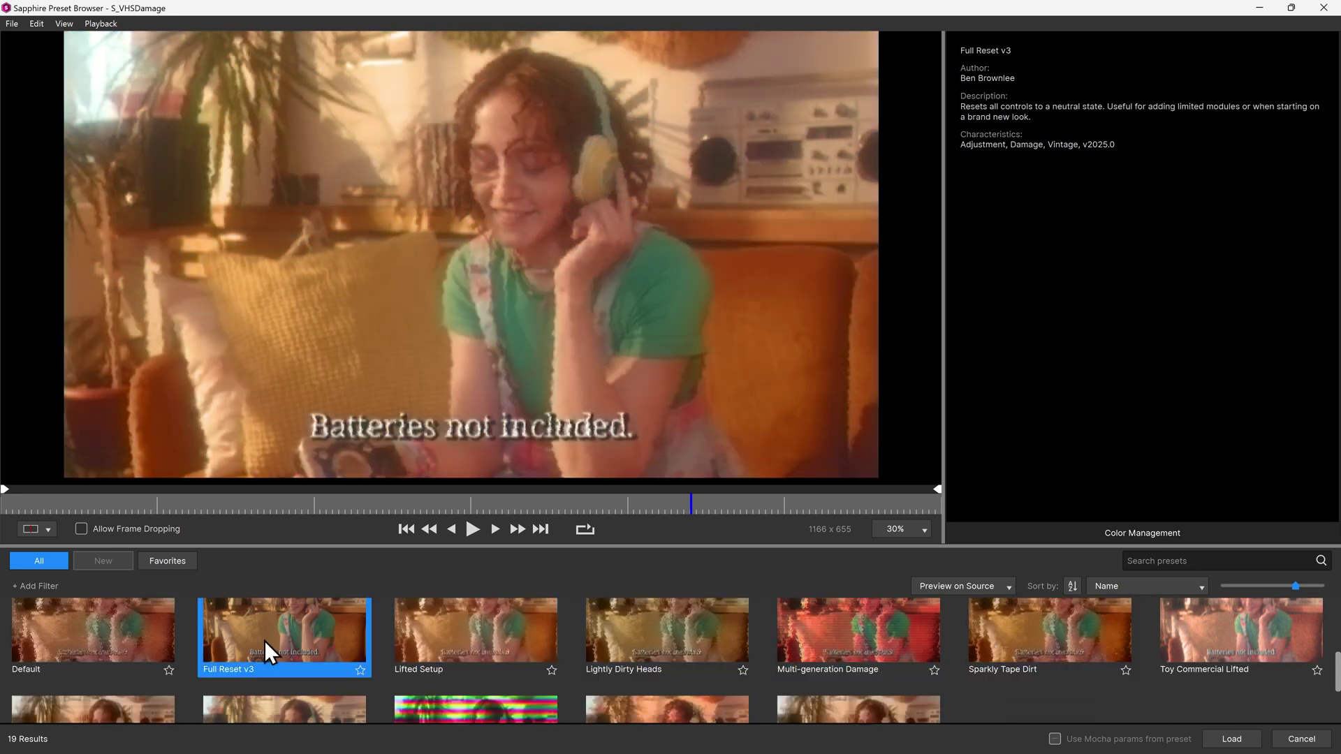
{"action": "left_click", "coordinate": [36, 639]}
{"action": "scroll", "coordinate": [36, 648], "scroll_direction": "down", "scroll_amount": 1}
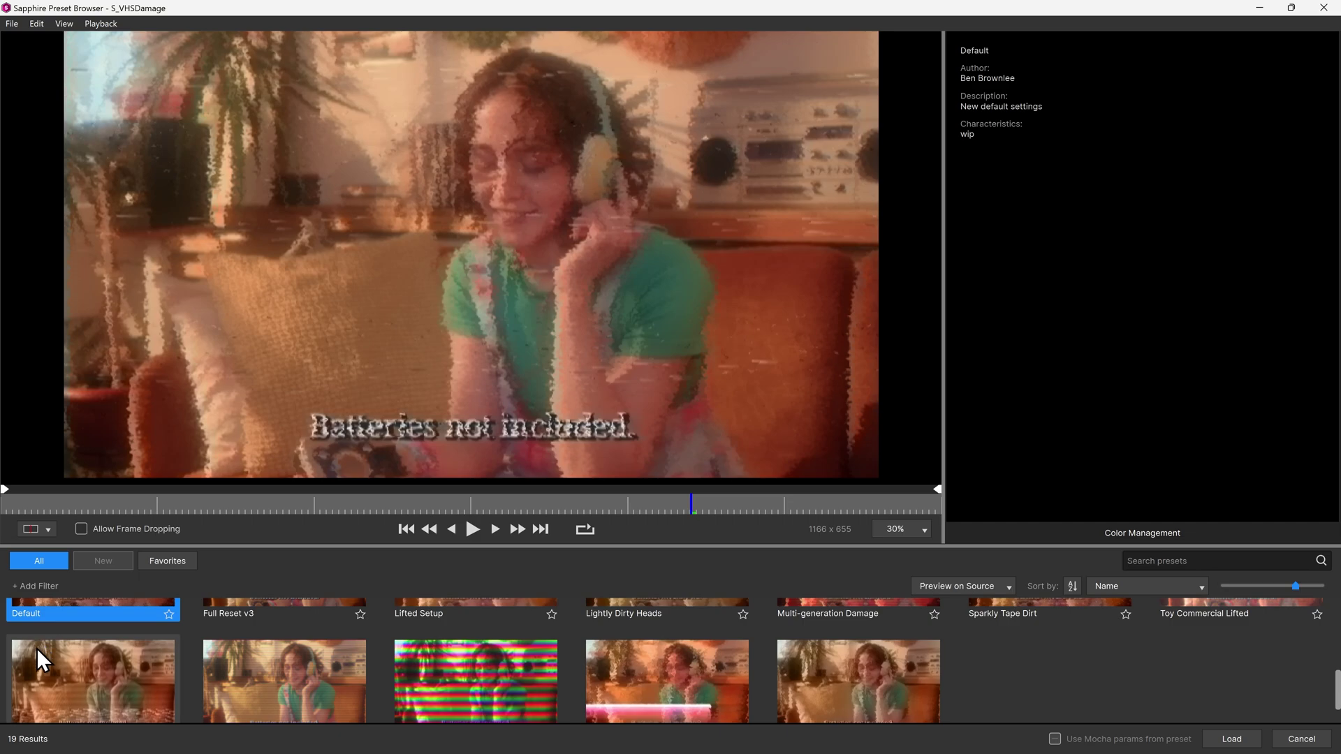
{"action": "left_click", "coordinate": [36, 648]}
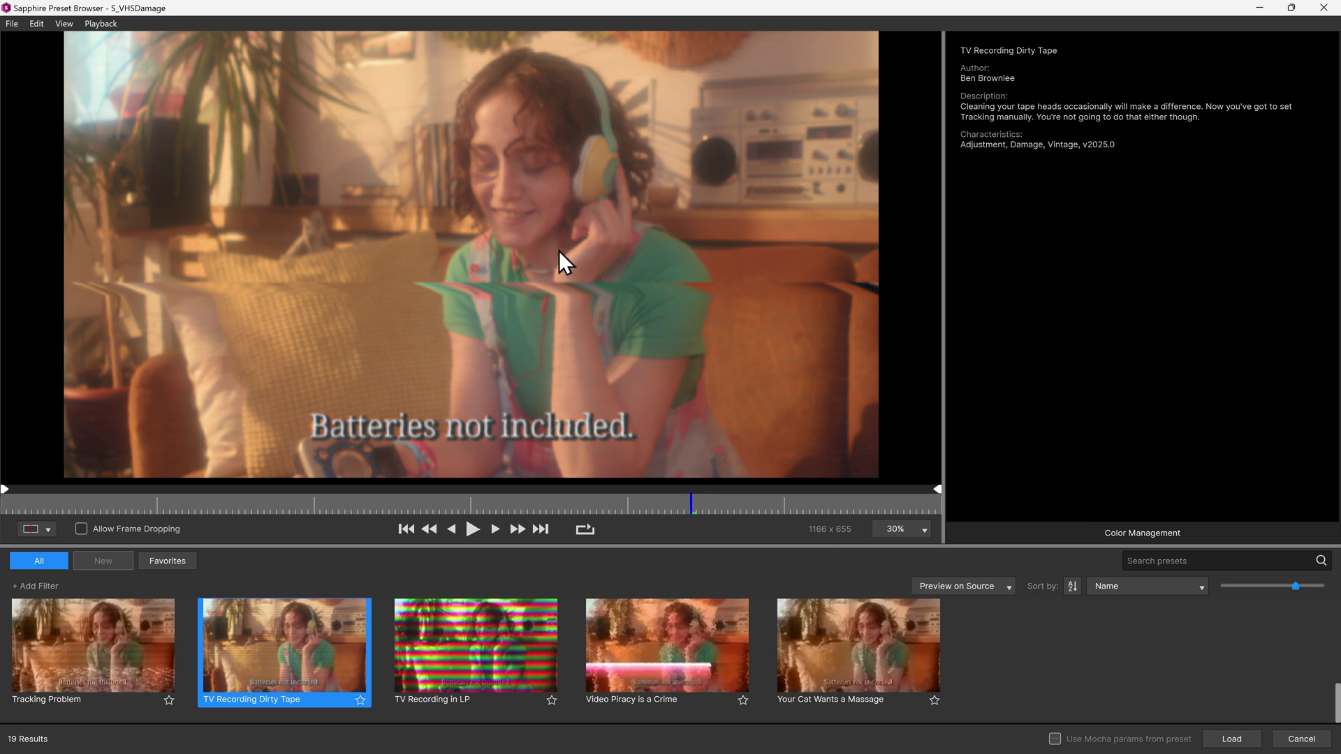
{"action": "left_click", "coordinate": [901, 530]}
{"action": "left_click", "coordinate": [900, 615]}
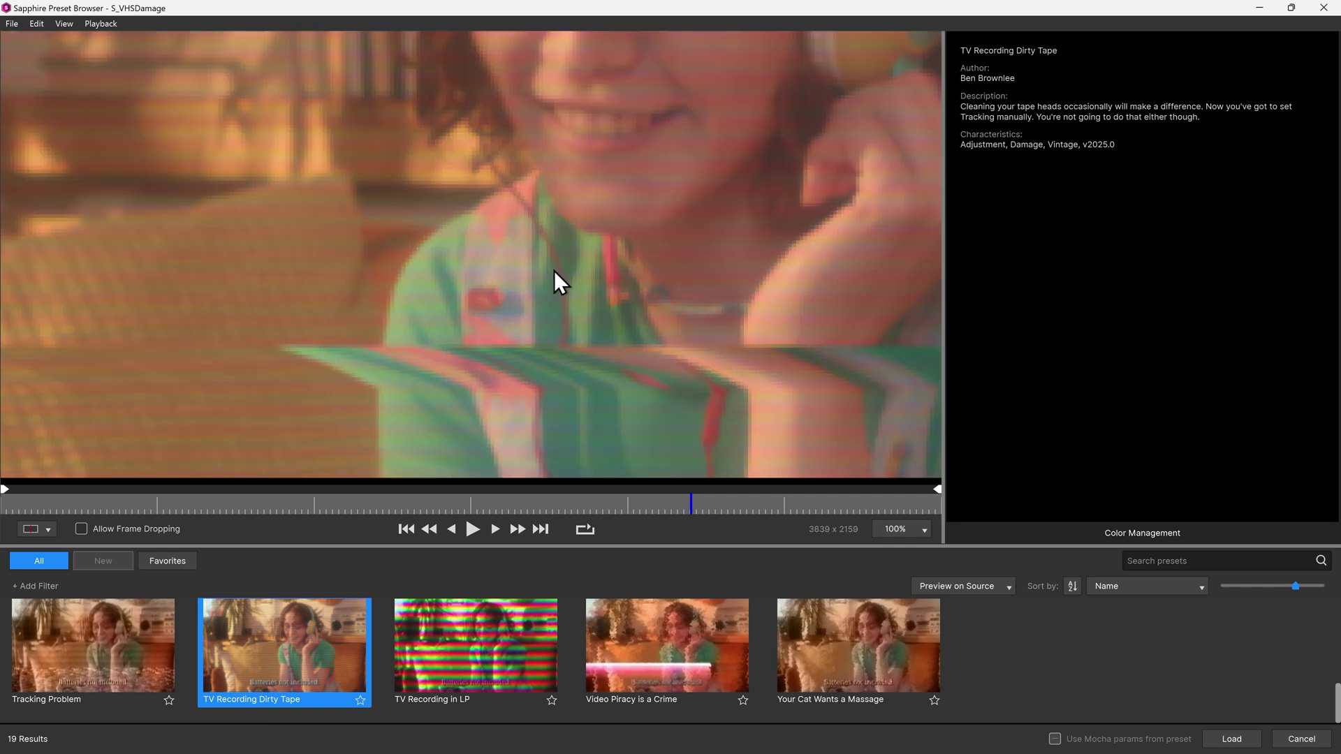
{"action": "left_click_drag", "start_coordinate": [816, 546], "coordinate": [816, 559]}
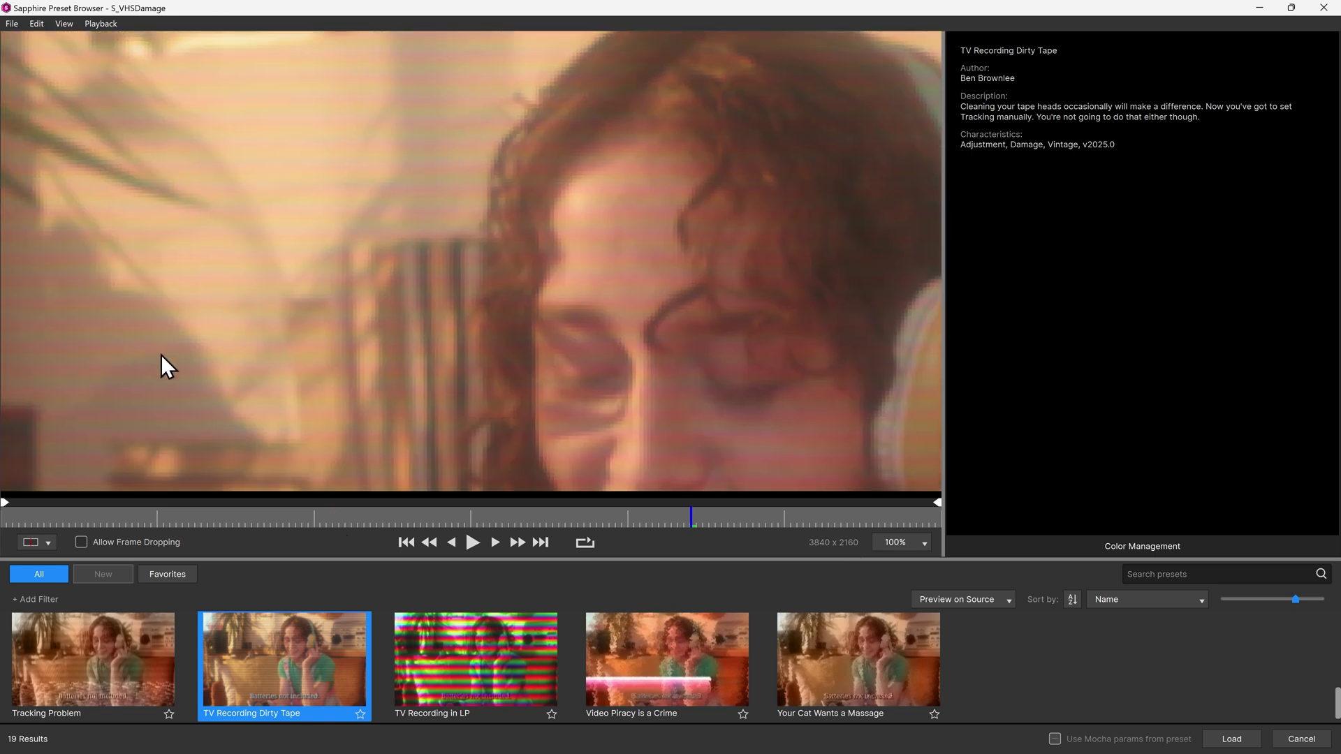
{"action": "left_click_drag", "start_coordinate": [270, 389], "coordinate": [405, 113]}
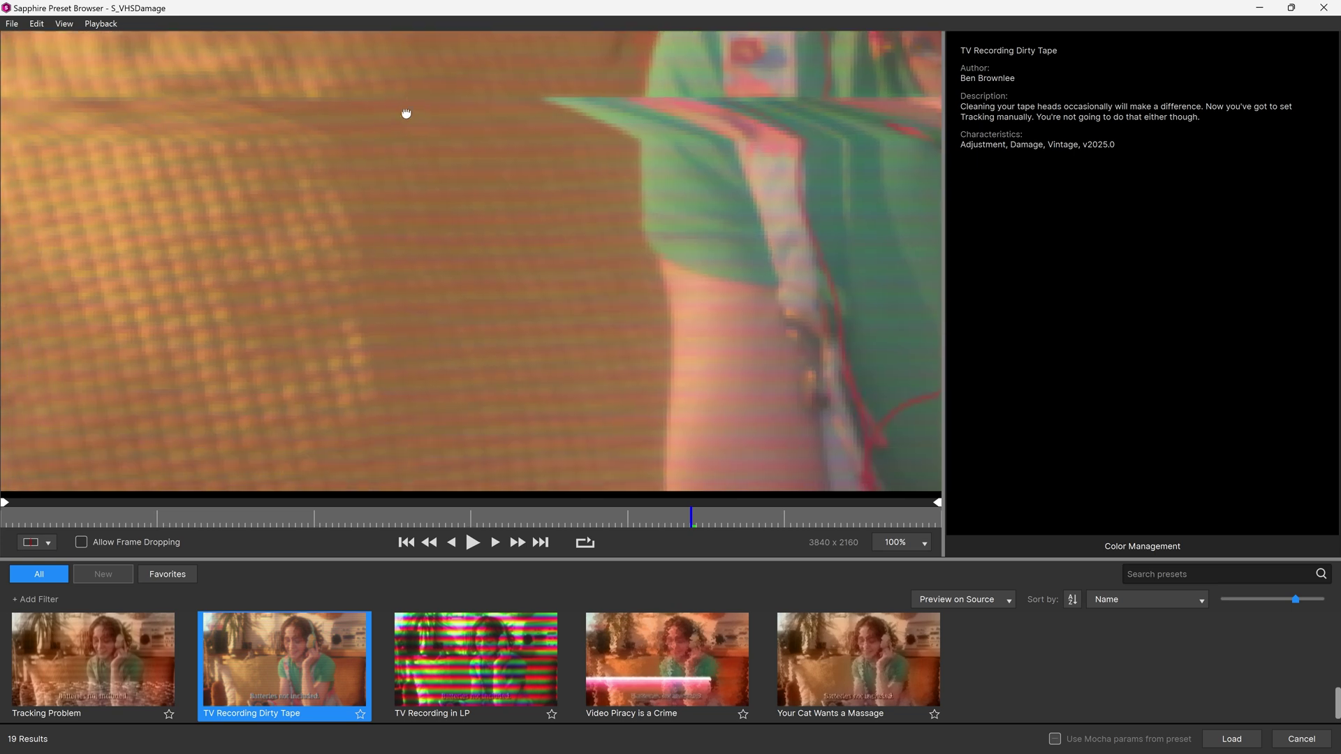
{"action": "left_click_drag", "start_coordinate": [402, 283], "coordinate": [398, 237]}
{"action": "left_click_drag", "start_coordinate": [455, 452], "coordinate": [401, 191]}
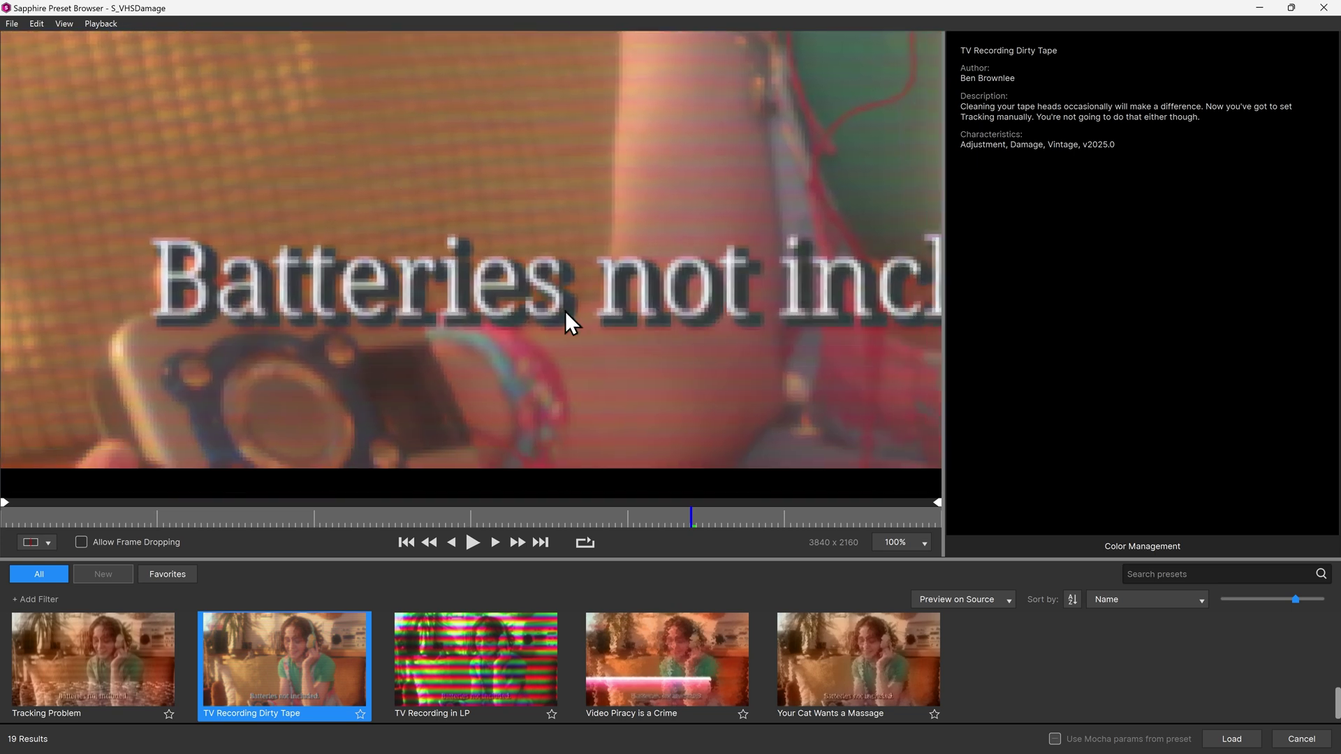
{"action": "scroll", "coordinate": [565, 312], "scroll_direction": "down", "scroll_amount": 2}
{"action": "left_click_drag", "start_coordinate": [542, 165], "coordinate": [510, 363]}
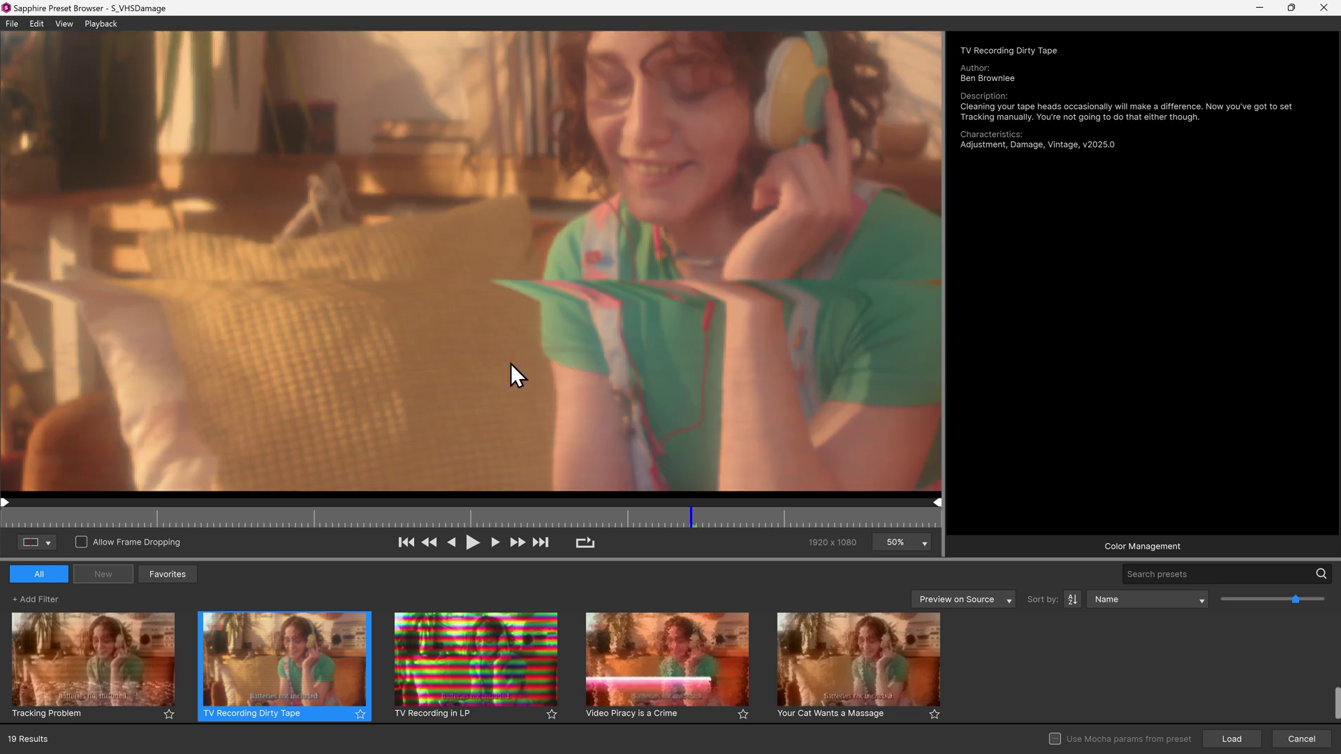
{"action": "key", "text": "space"}
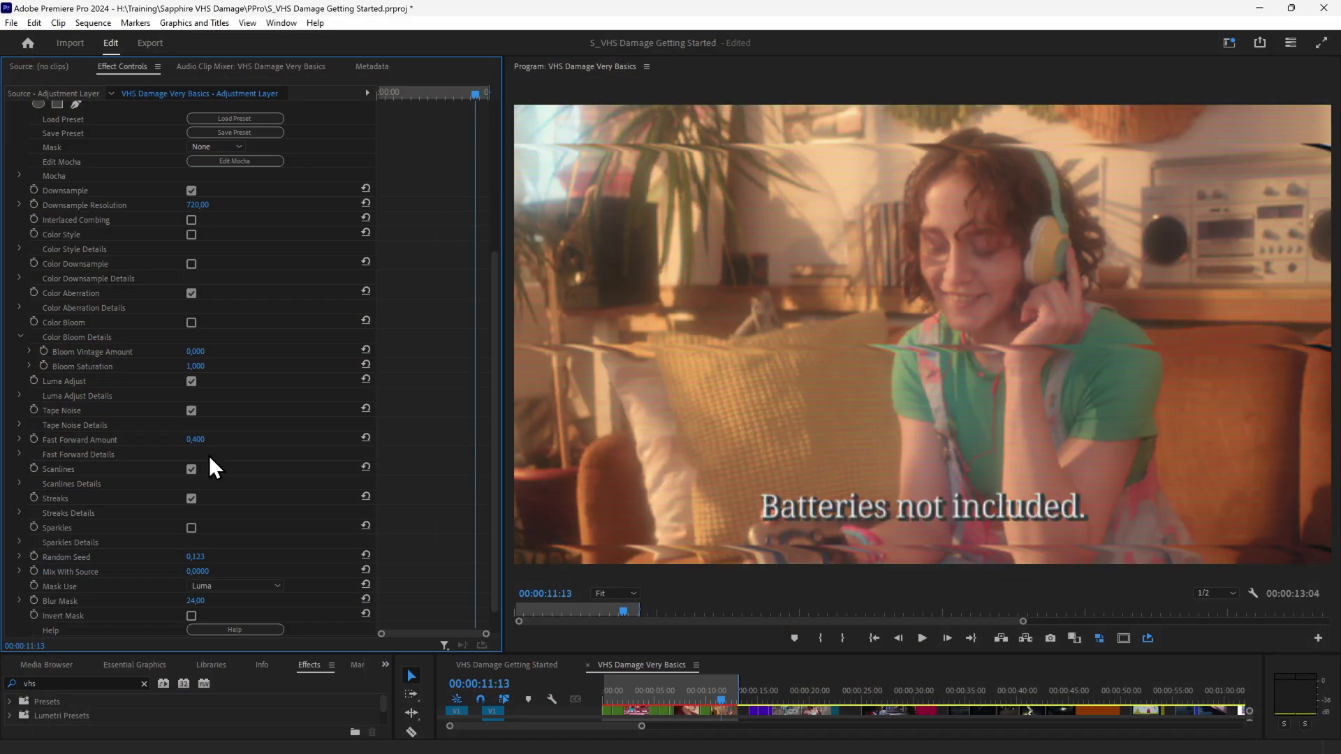
Raise Fast Forward Amount to 0,500 and set Band Height to 0,1200
{"action": "scroll", "coordinate": [208, 457], "scroll_direction": "down", "scroll_amount": 1}
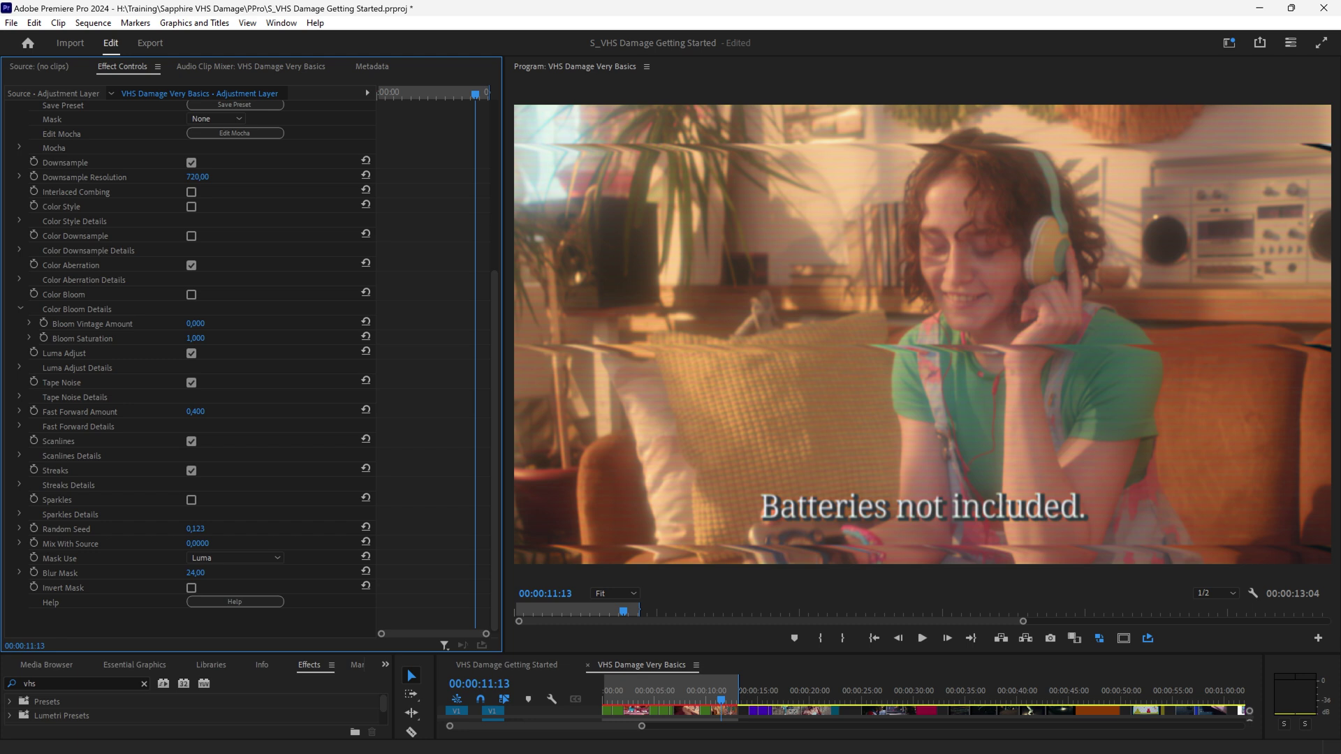
{"action": "mouse_move", "coordinate": [196, 412]}
{"action": "left_mouse_down"}
{"action": "mouse_move", "coordinate": [266, 412]}
{"action": "mouse_move", "coordinate": [200, 411]}
{"action": "left_mouse_up"}
{"action": "left_click", "coordinate": [20, 426]}
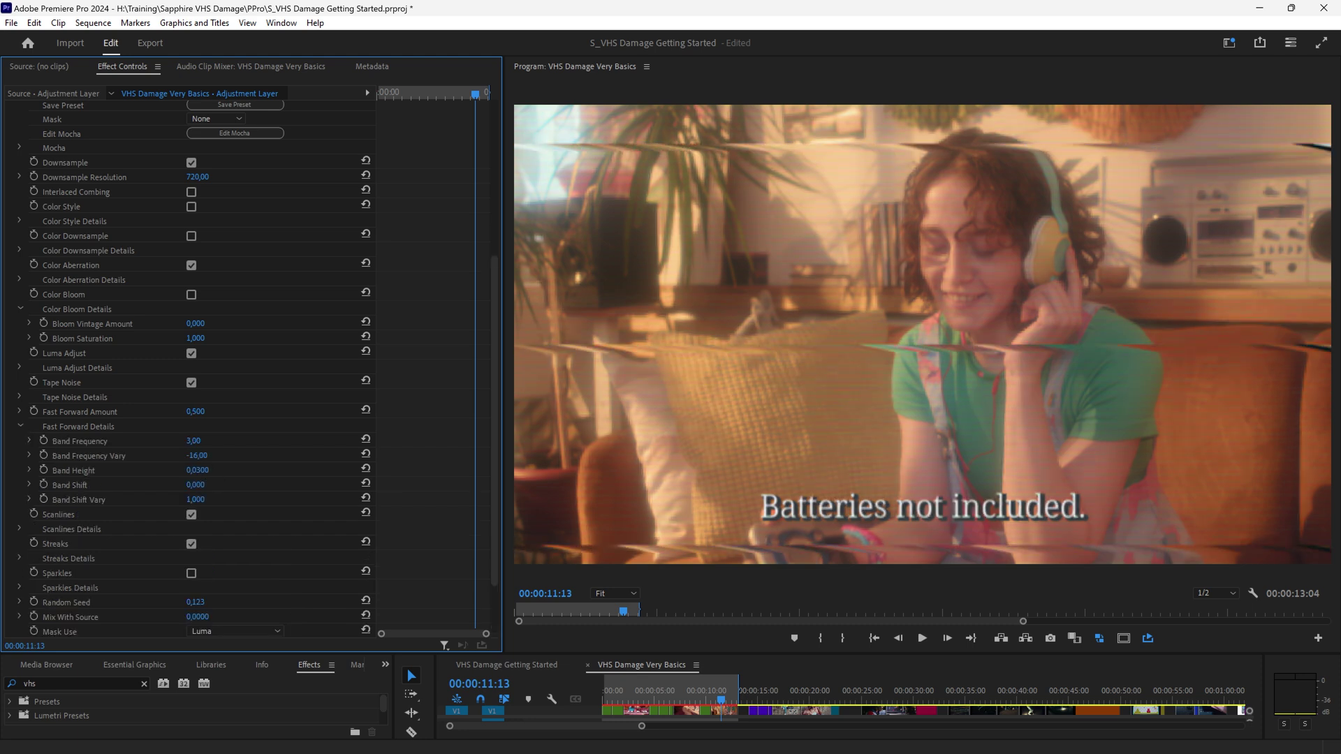
{"action": "left_click_drag", "start_coordinate": [197, 470], "coordinate": [210, 470]}
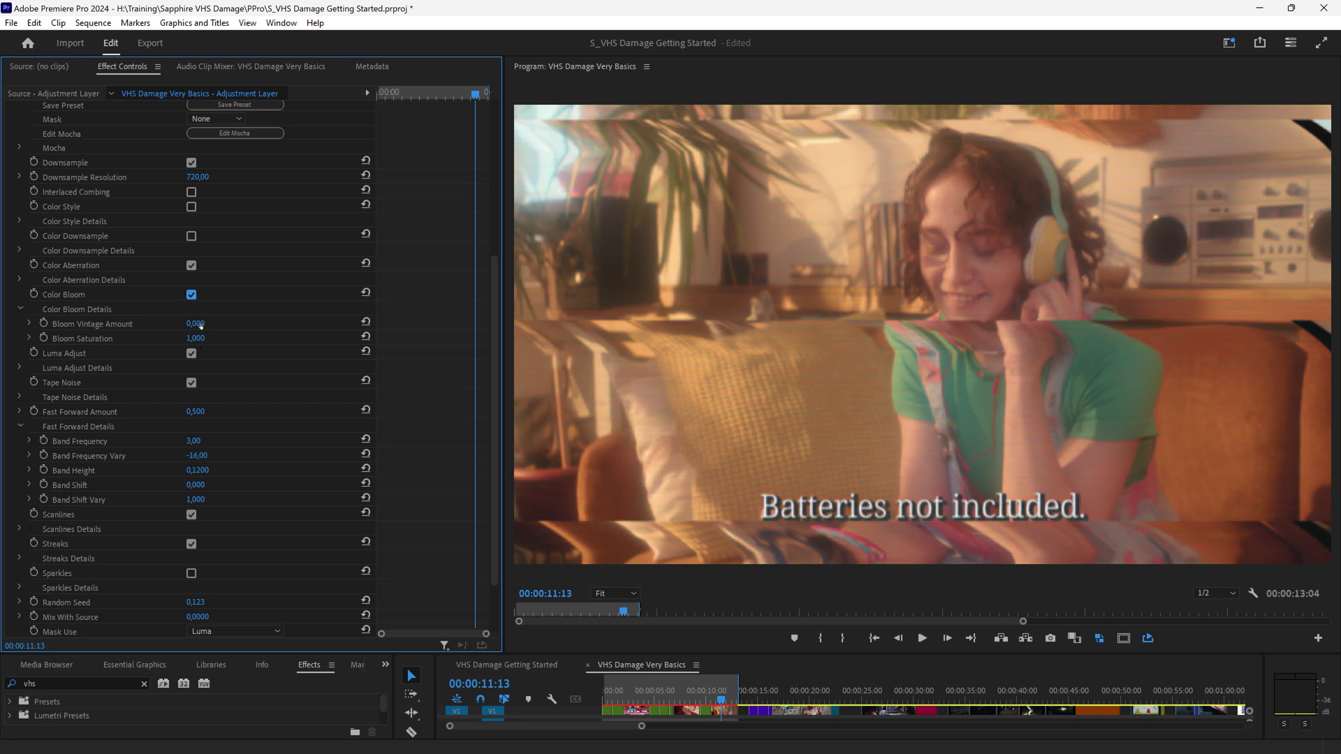
Set Bloom Vintage Amount to 1,000 and render the sequence previews
{"action": "left_click", "coordinate": [196, 323]}
{"action": "type", "text": "1"}
{"action": "key", "text": "Return"}
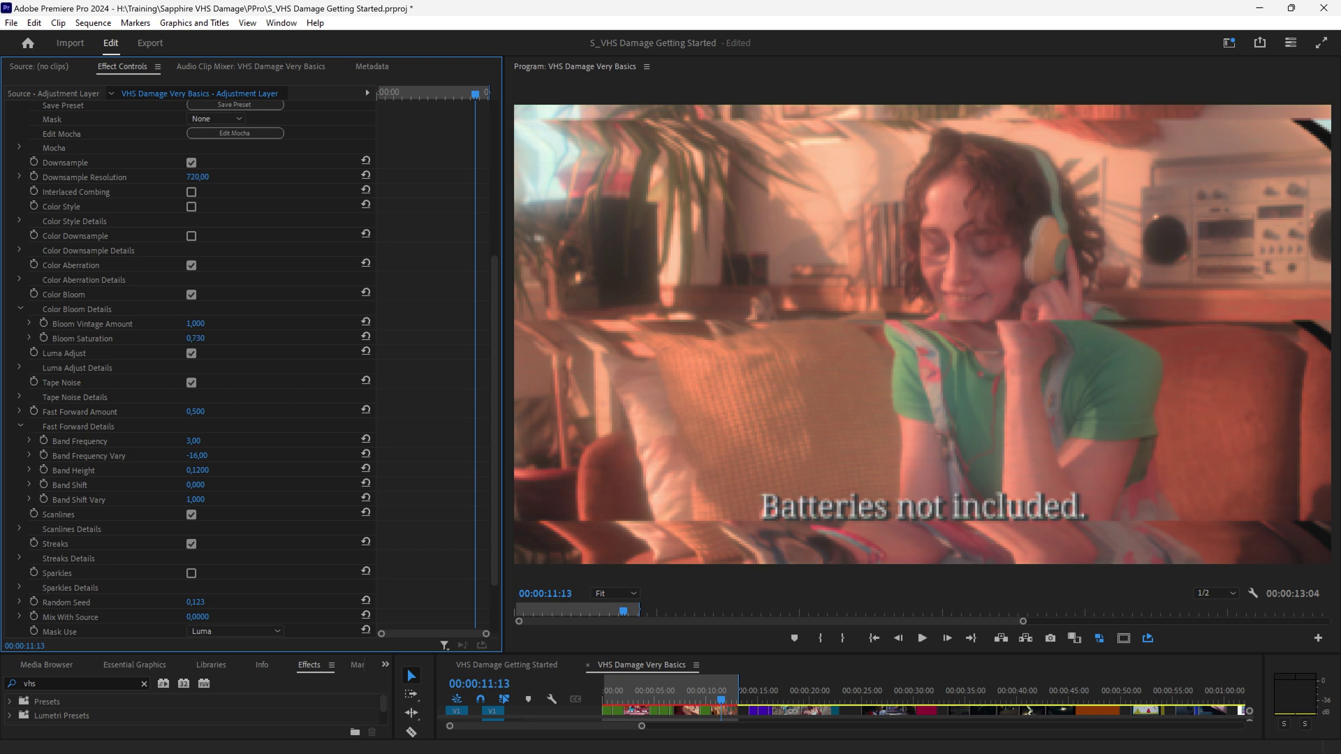
{"action": "key", "text": "Return"}
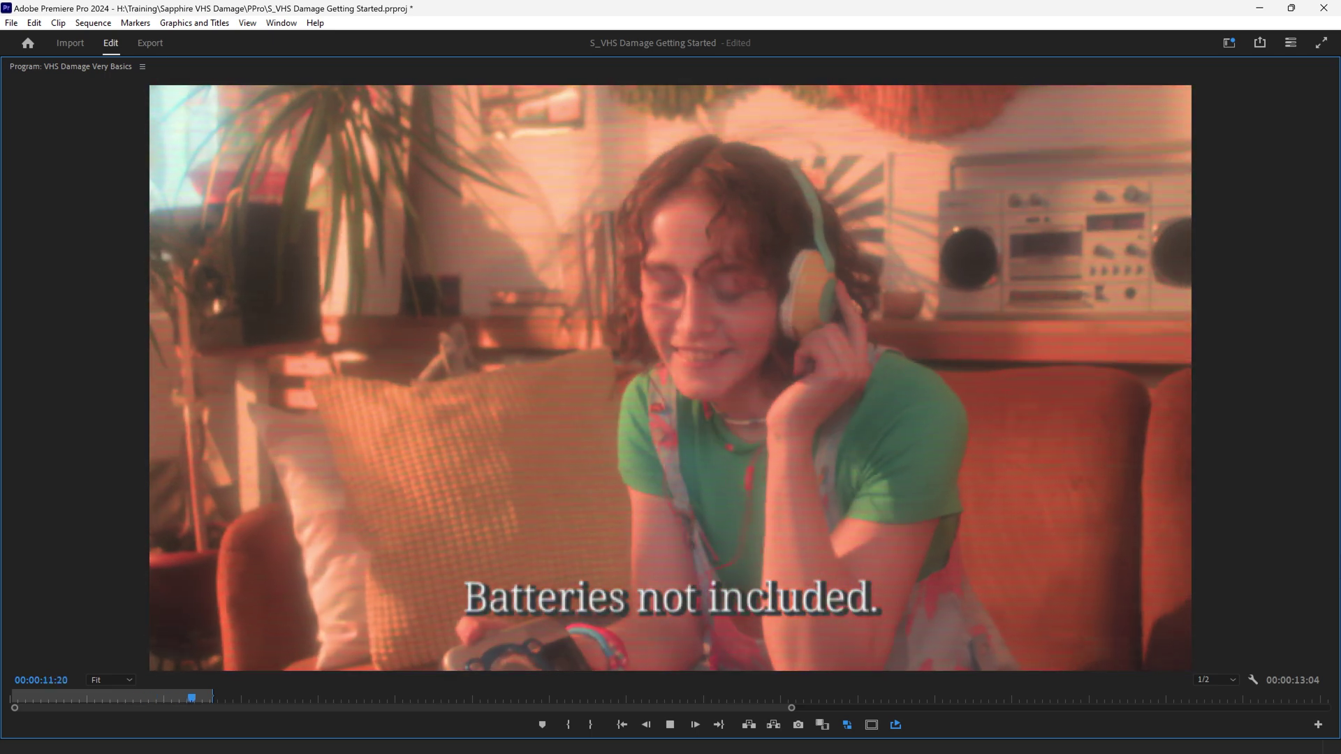
Restore the normal monitor layout, stop playback, and raise Mix With Source to 1,0000
{"action": "key", "text": "grave"}
{"action": "key", "text": "space"}
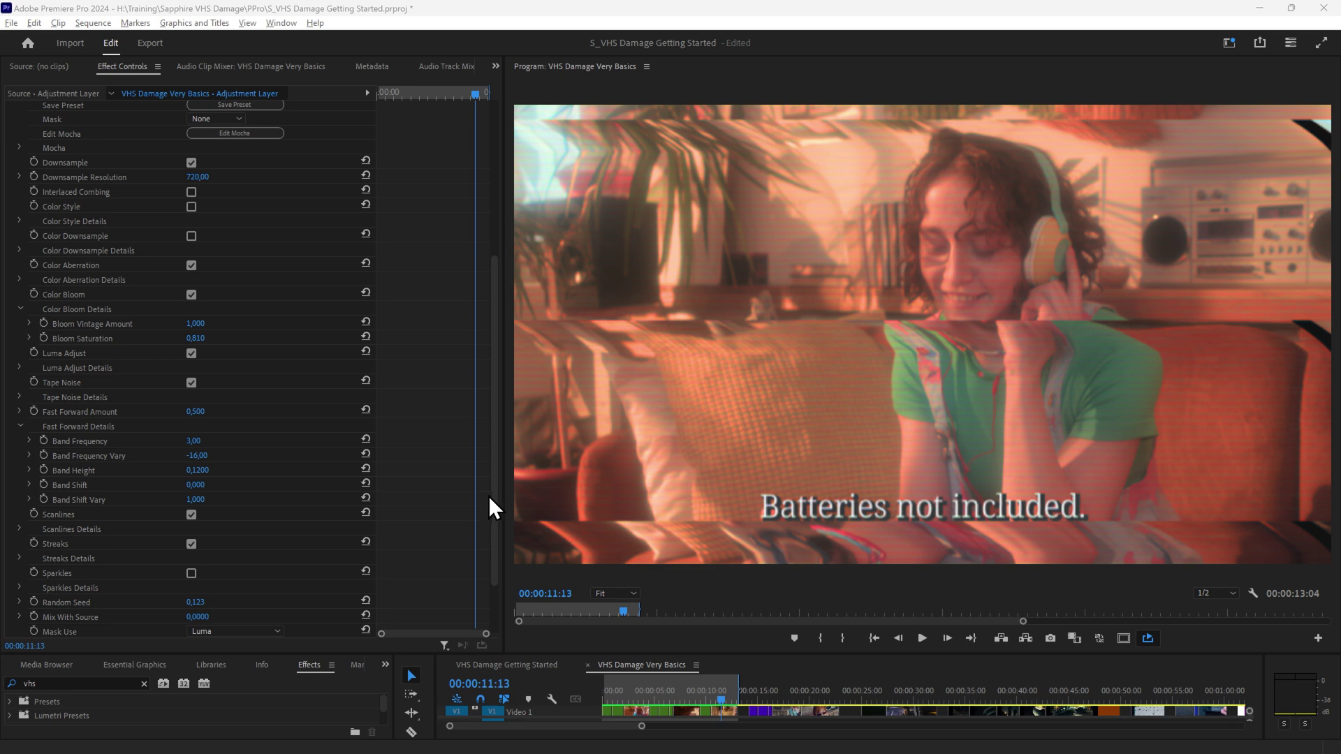
{"action": "left_click_drag", "start_coordinate": [491, 496], "coordinate": [499, 576]}
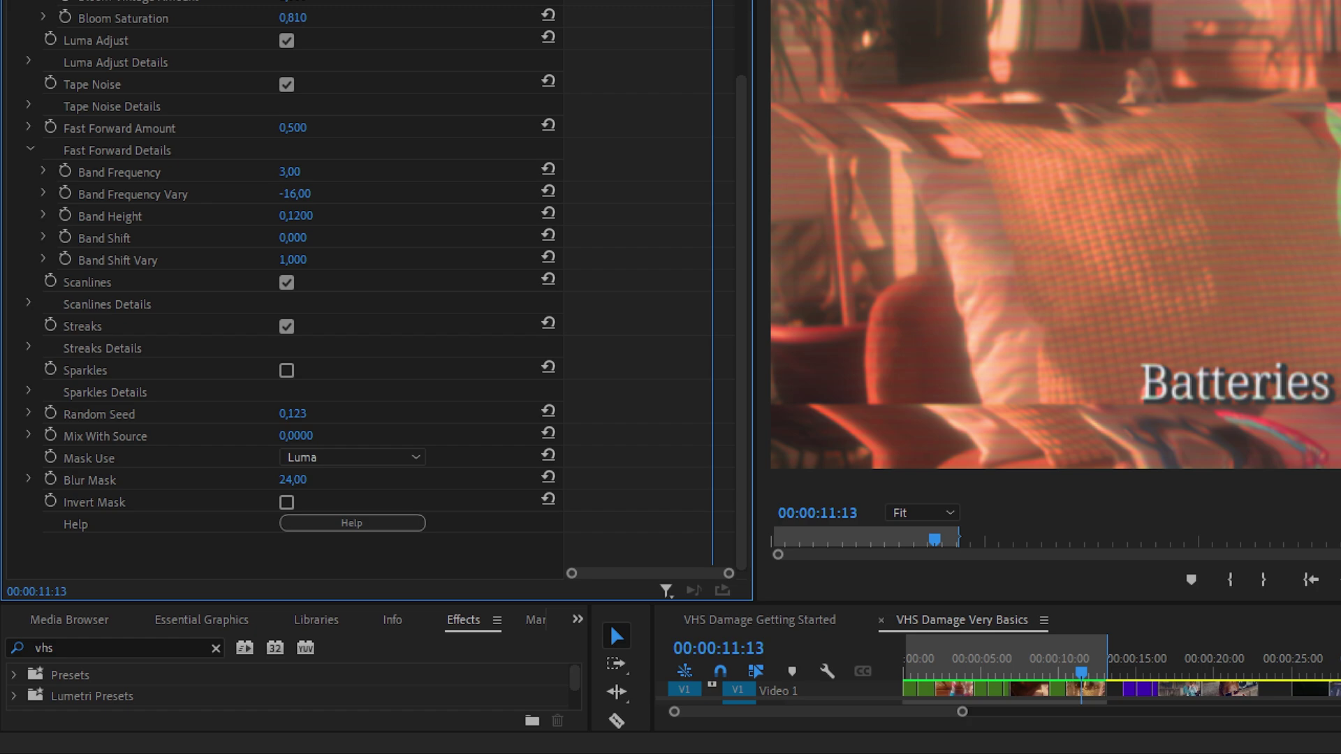
{"action": "left_click_drag", "start_coordinate": [295, 435], "coordinate": [300, 435]}
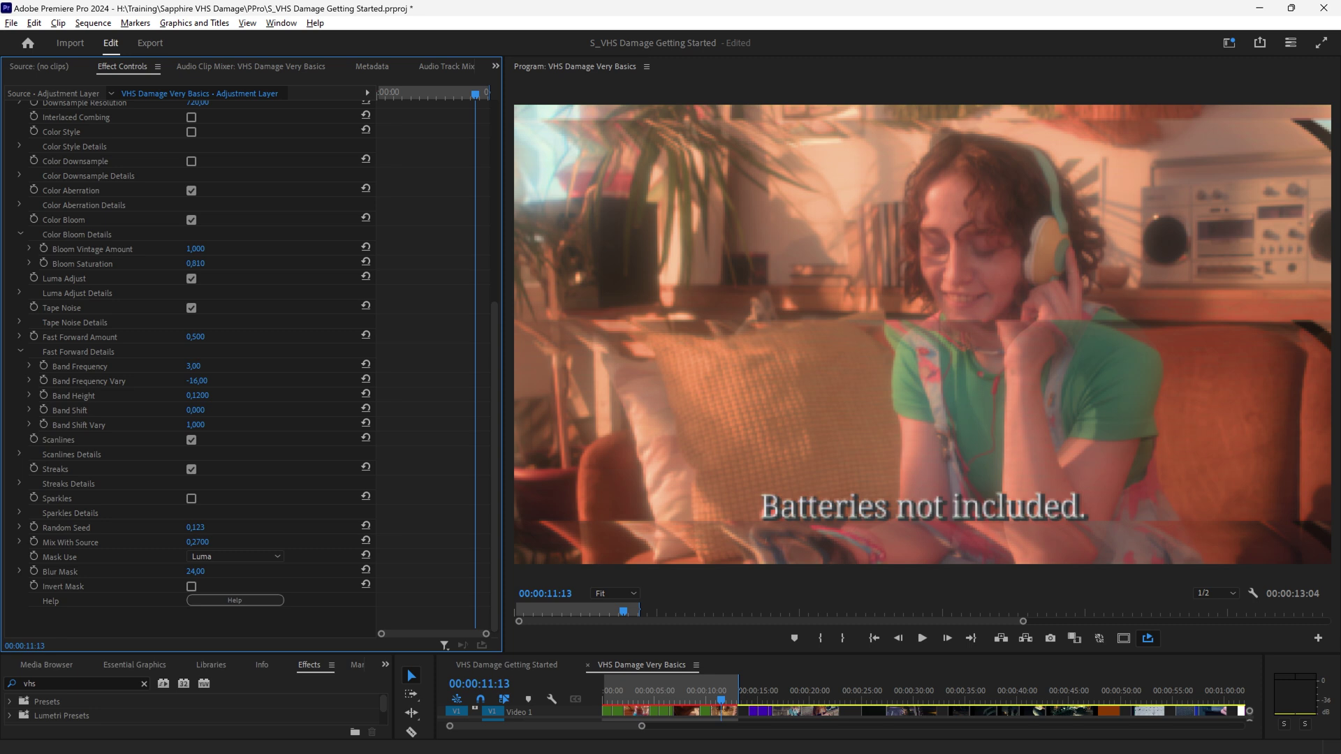
{"action": "left_click_drag", "start_coordinate": [198, 542], "coordinate": [231, 542]}
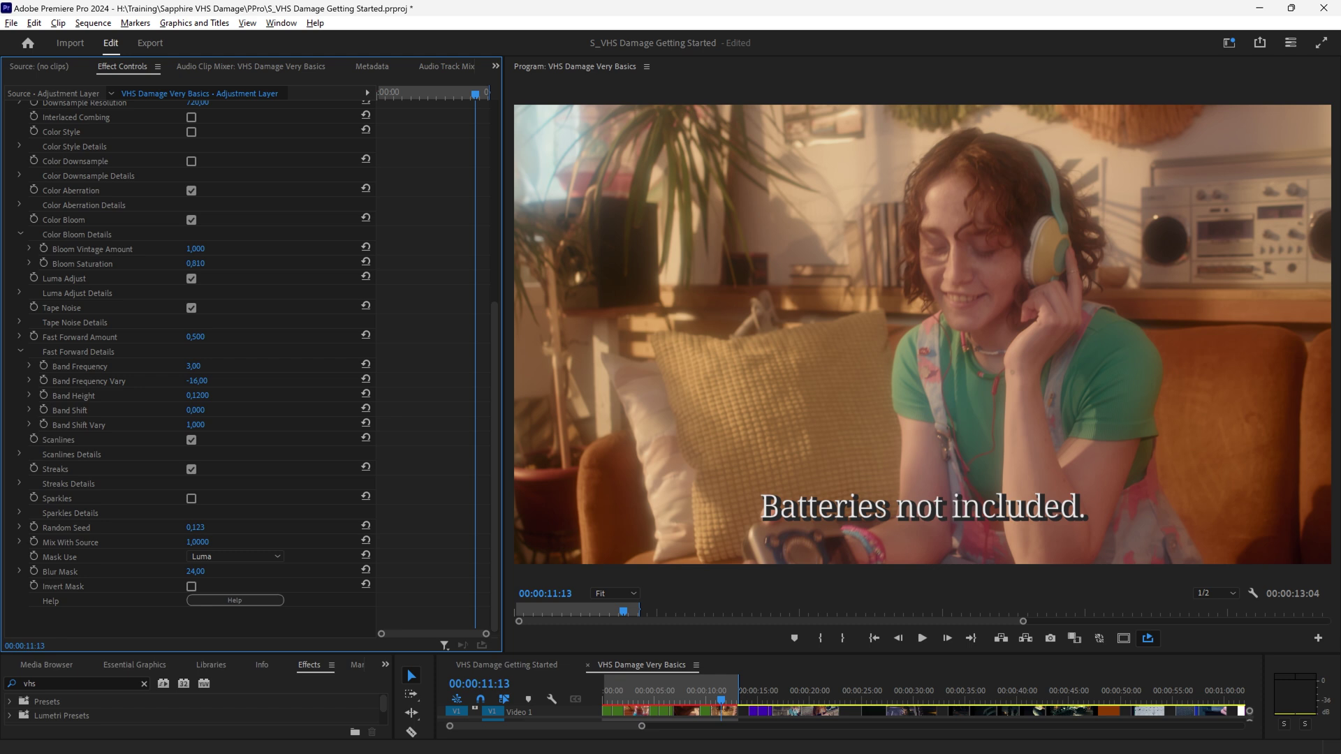